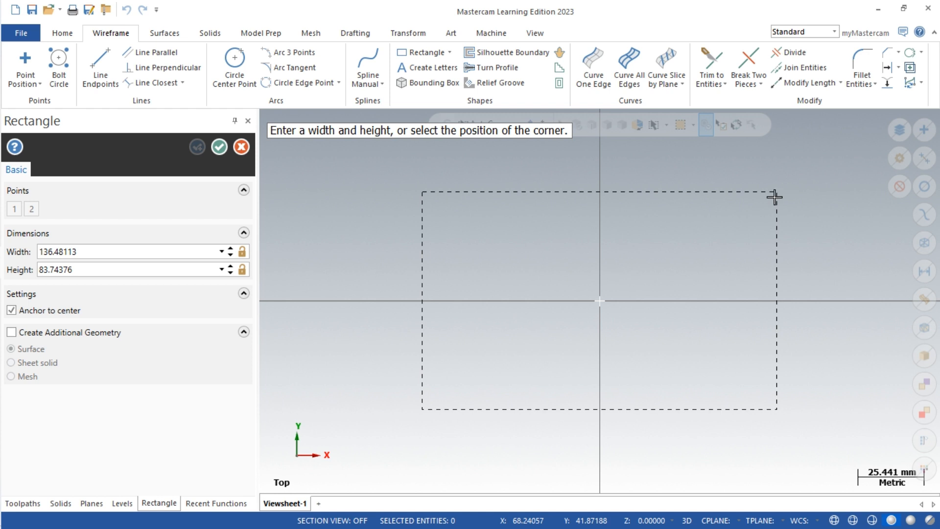
# Step: Draw a rectangle centred on the origin, 80 mm wide and 46 mm high
pyautogui.click(774, 197)
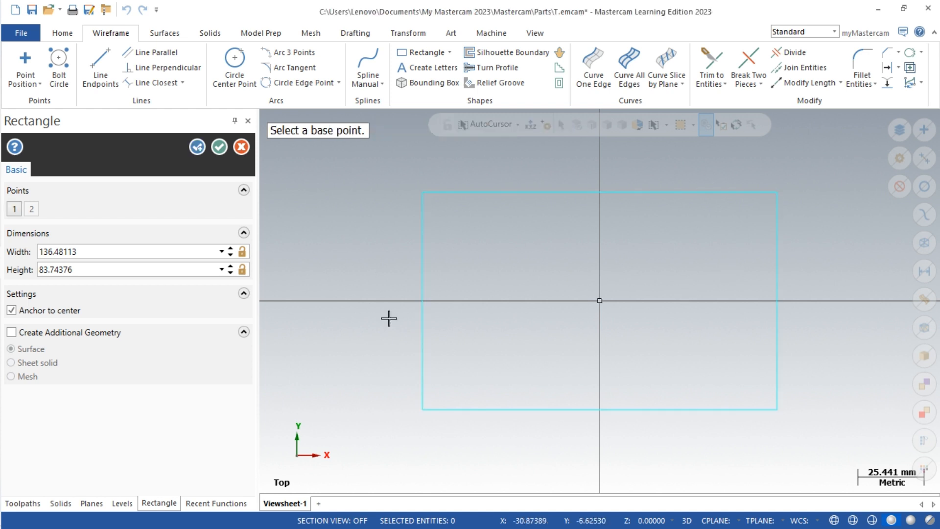
pyautogui.click(135, 252)
pyautogui.write('80')
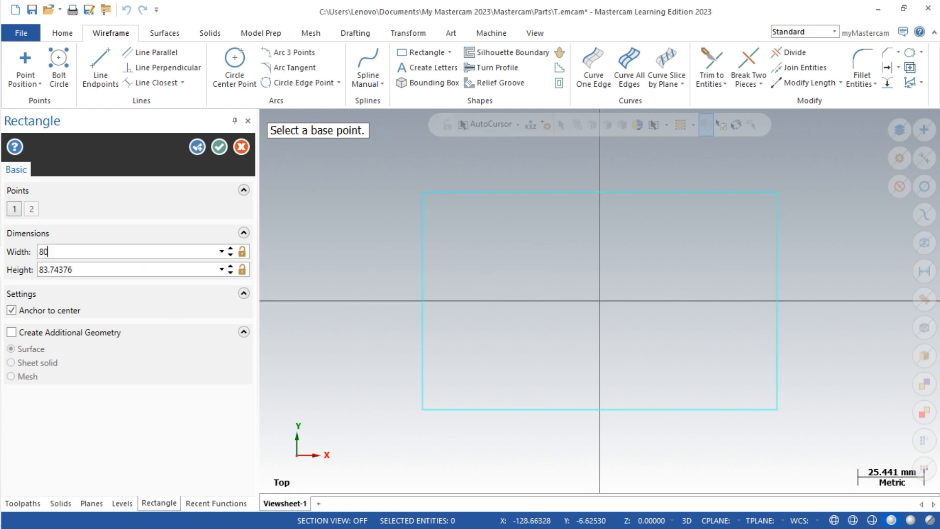
pyautogui.click(132, 270)
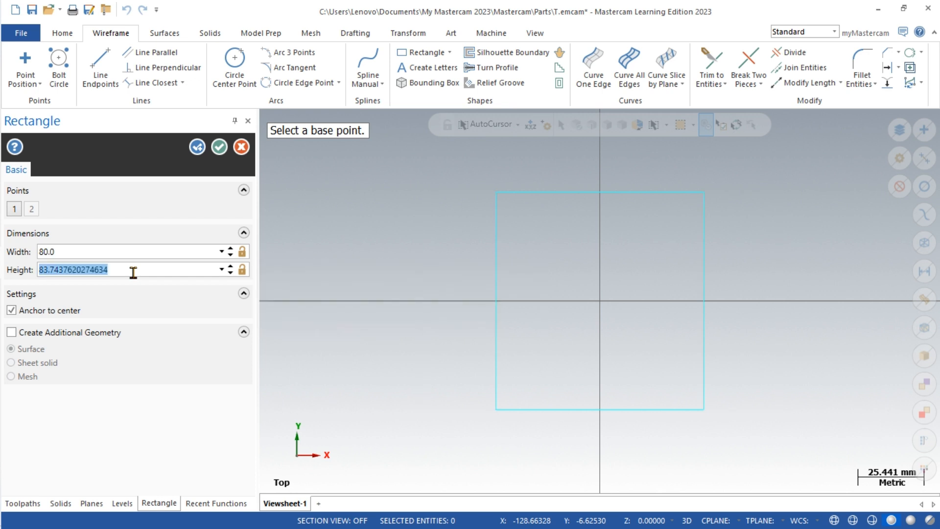
pyautogui.write('46')
pyautogui.press('Return')
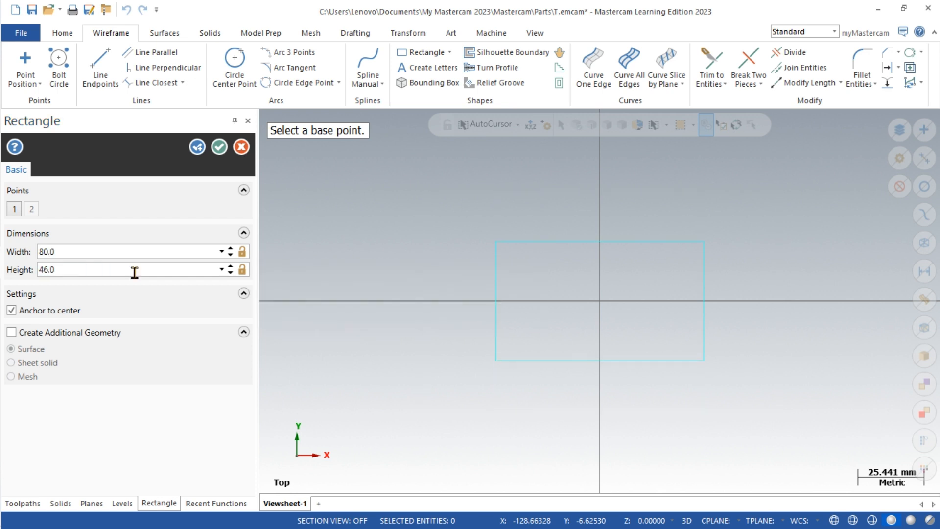
pyautogui.scroll(2, 715, 376)
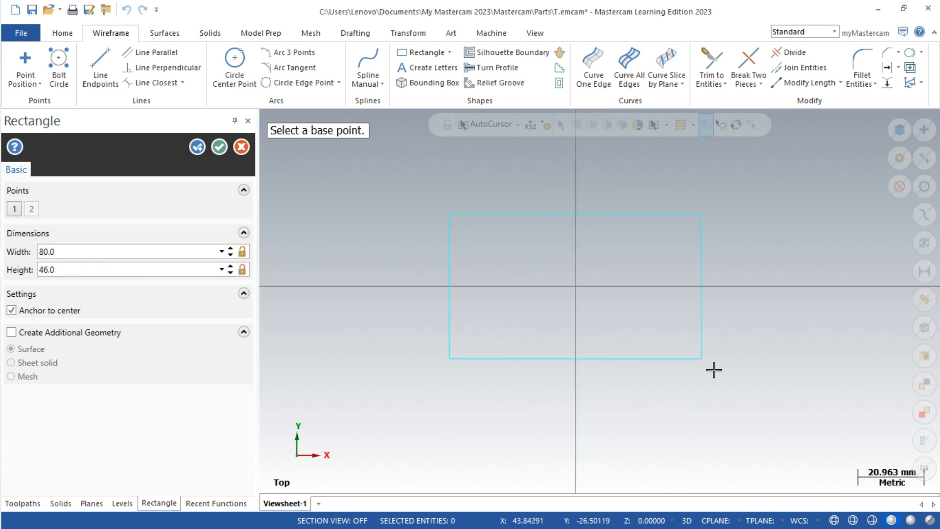
pyautogui.click(219, 149)
pyautogui.scroll(2, 665, 330)
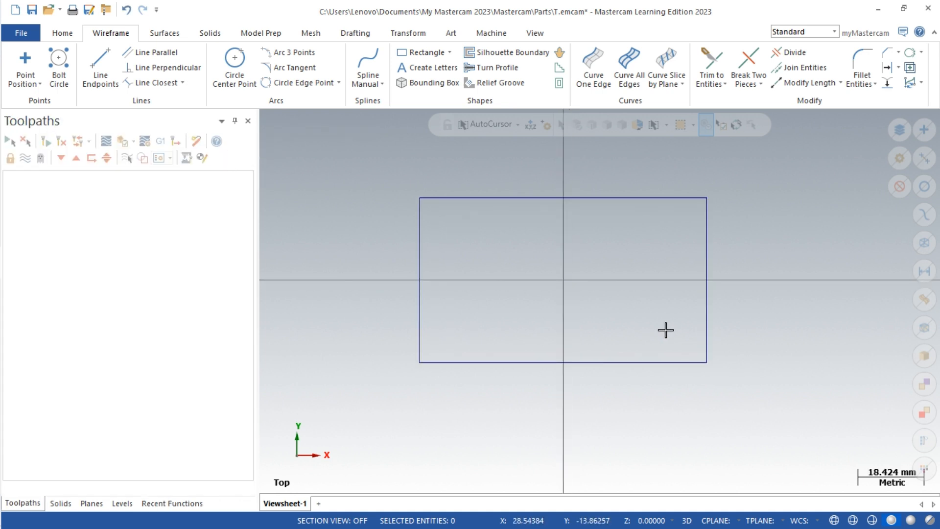
# Step: Consult the POCKET 46 drawing and draw a second rectangle centred on the origin, 74 mm wide and 40 mm high
pyautogui.moveTo(1, 265)
pyautogui.click(16, 294)
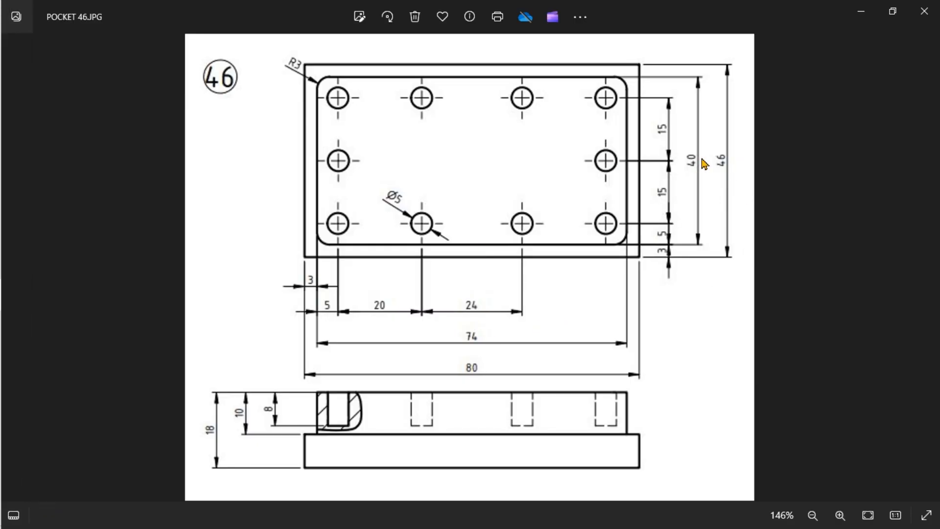
pyautogui.click(858, 23)
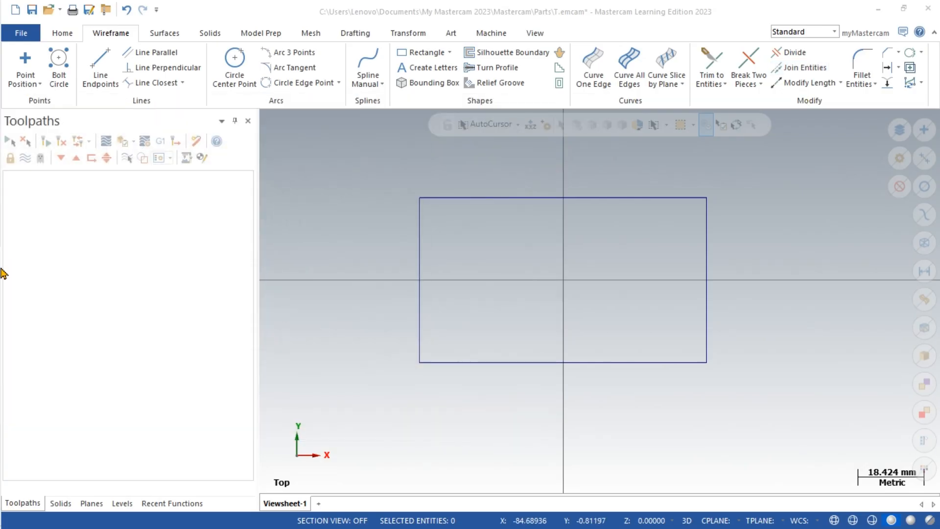
pyautogui.click(415, 53)
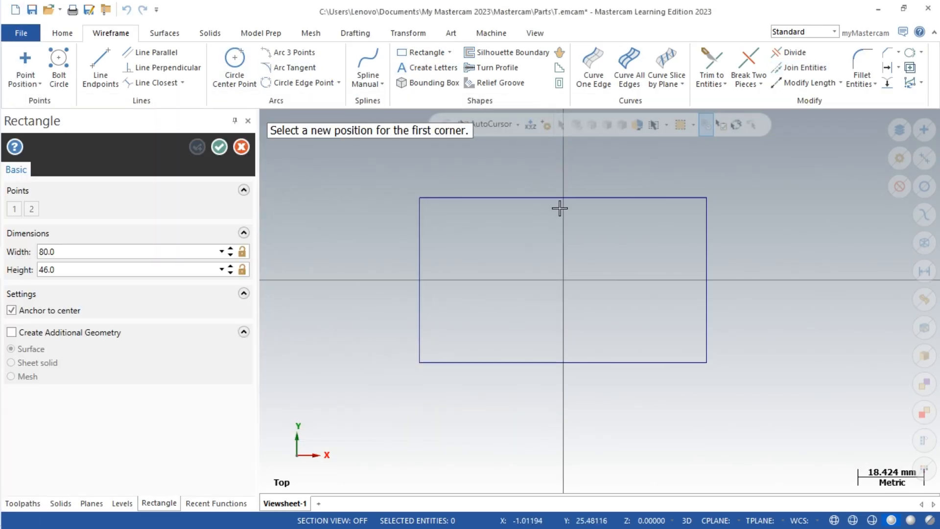
pyautogui.click(563, 280)
pyautogui.click(676, 226)
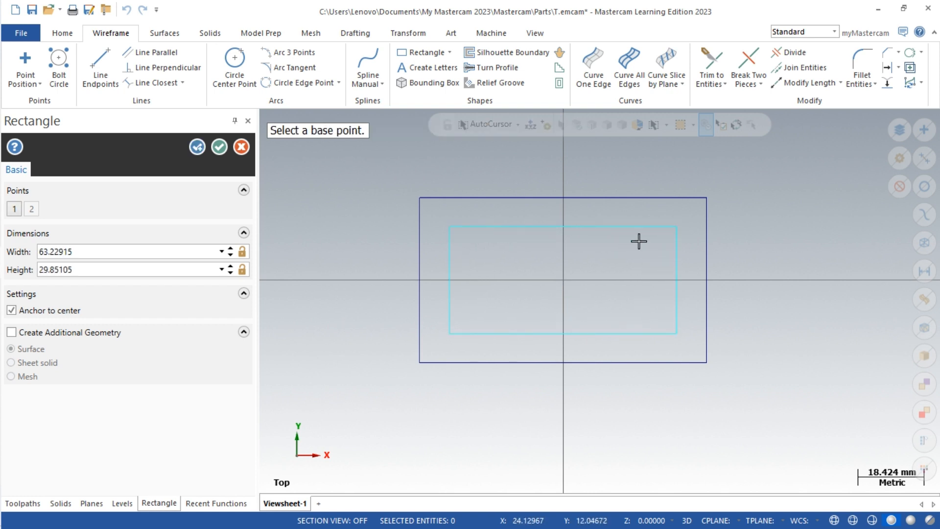
pyautogui.click(111, 250)
pyautogui.write('74')
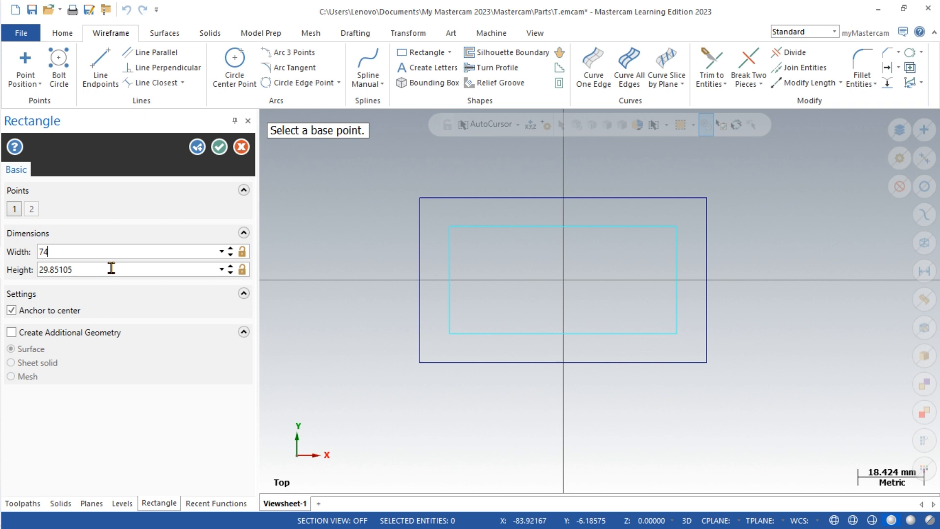
pyautogui.click(111, 269)
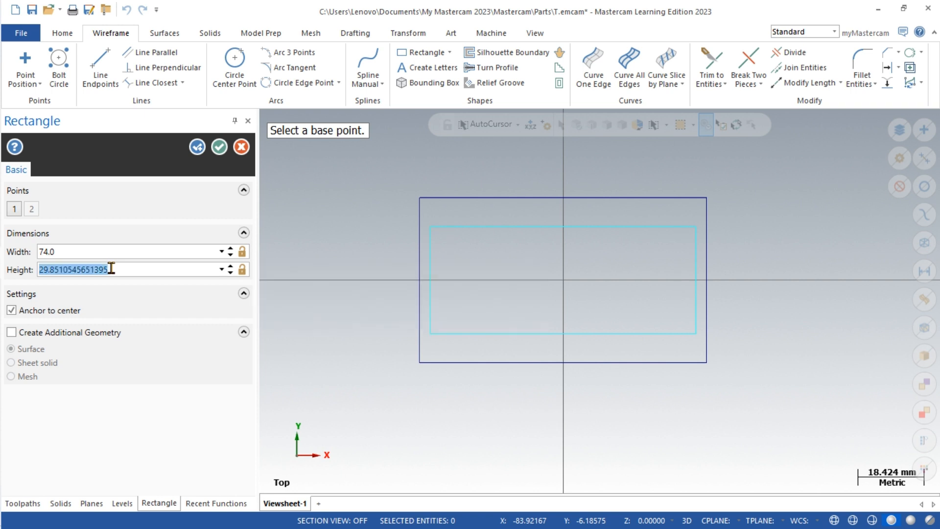
pyautogui.write('40')
pyautogui.press('Return')
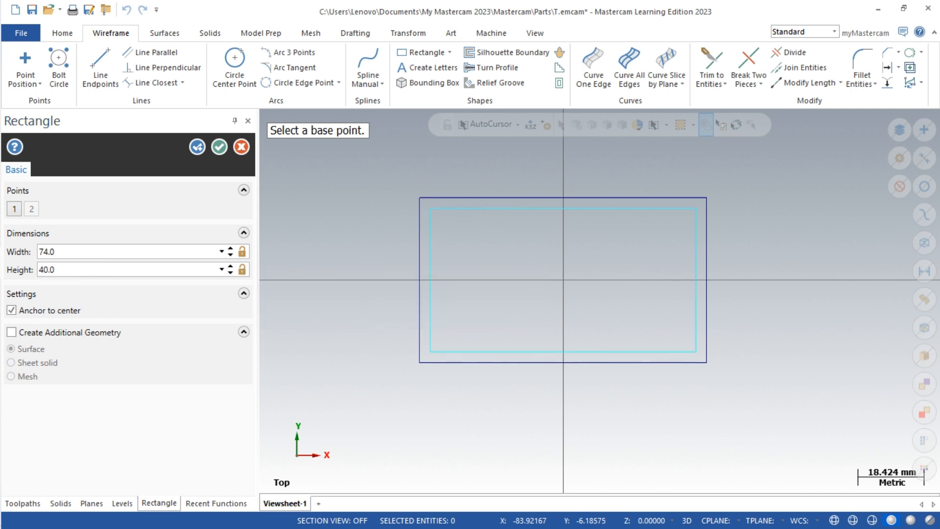
# Step: Draw a third rectangle centred on the origin, 64 mm wide and 30 mm high, checking the hole spacing on the reference drawing
pyautogui.click(563, 281)
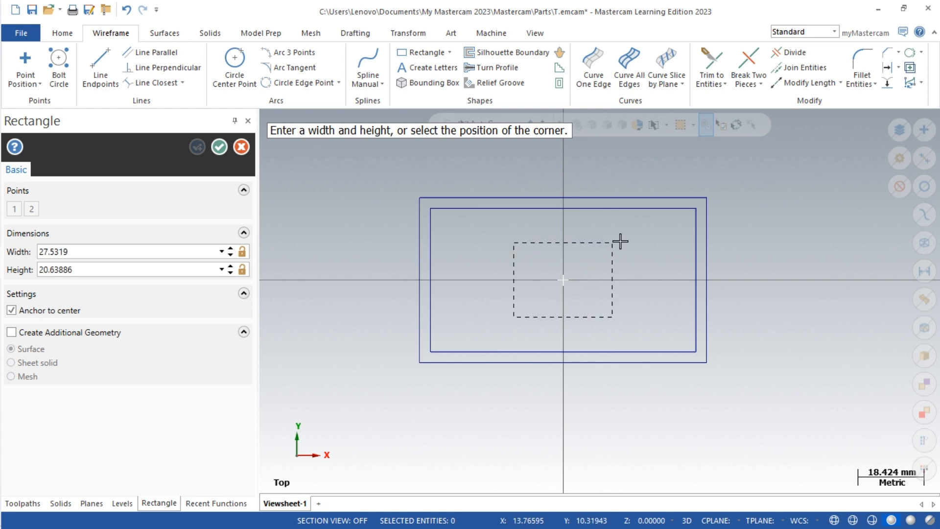
pyautogui.click(671, 224)
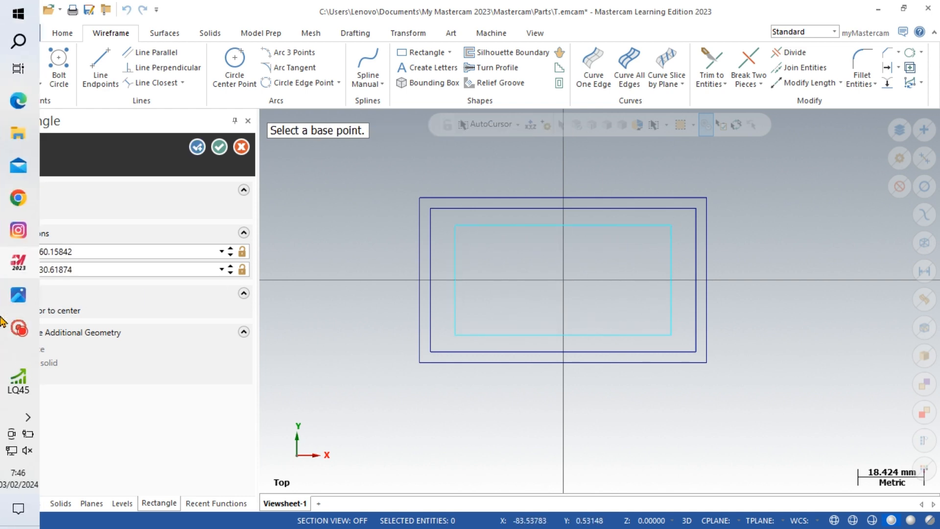
pyautogui.click(15, 306)
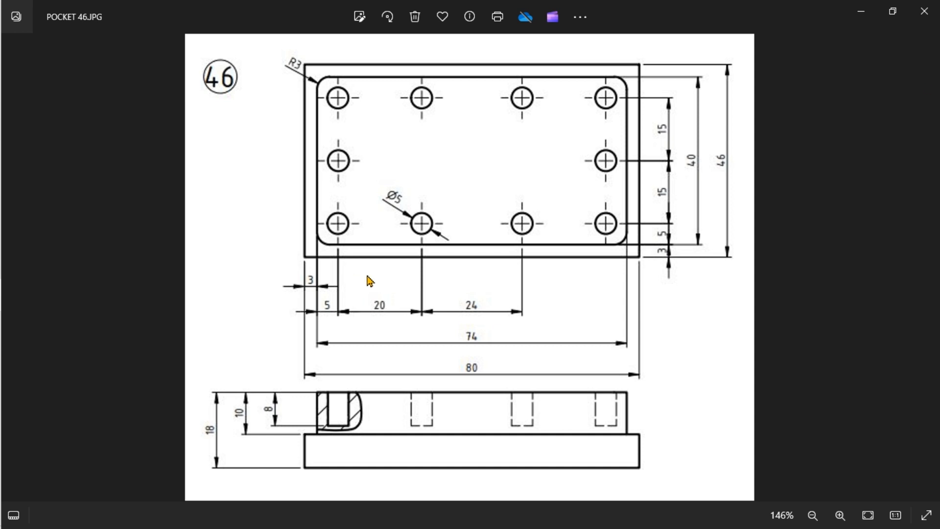
pyautogui.click(866, 20)
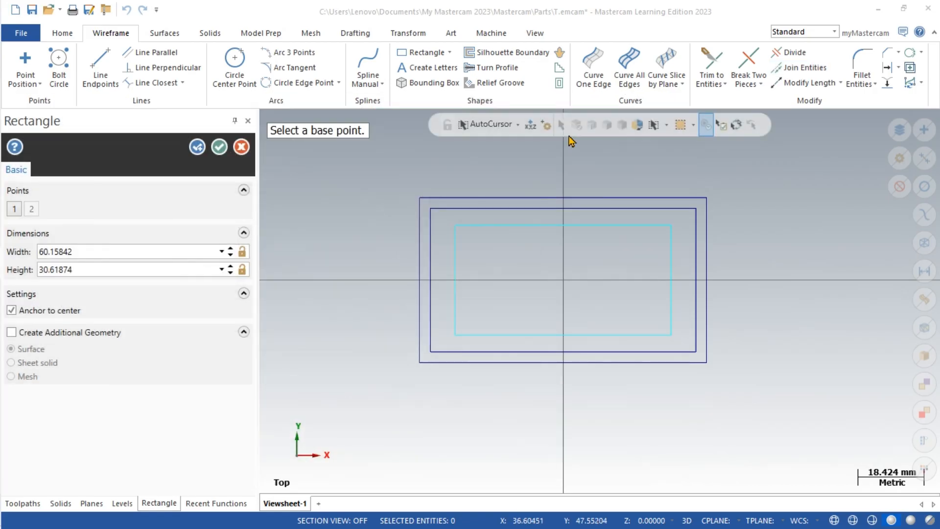
pyautogui.click(116, 250)
pyautogui.write('64')
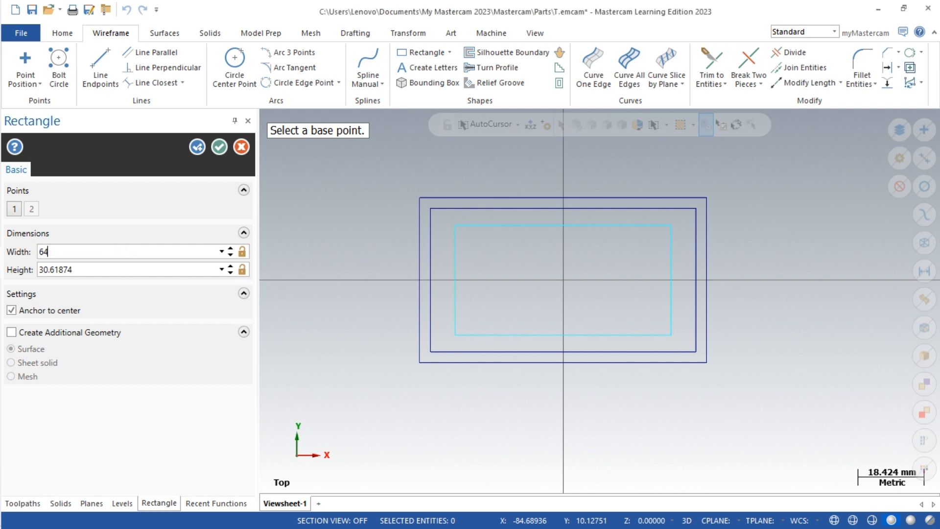
pyautogui.click(116, 269)
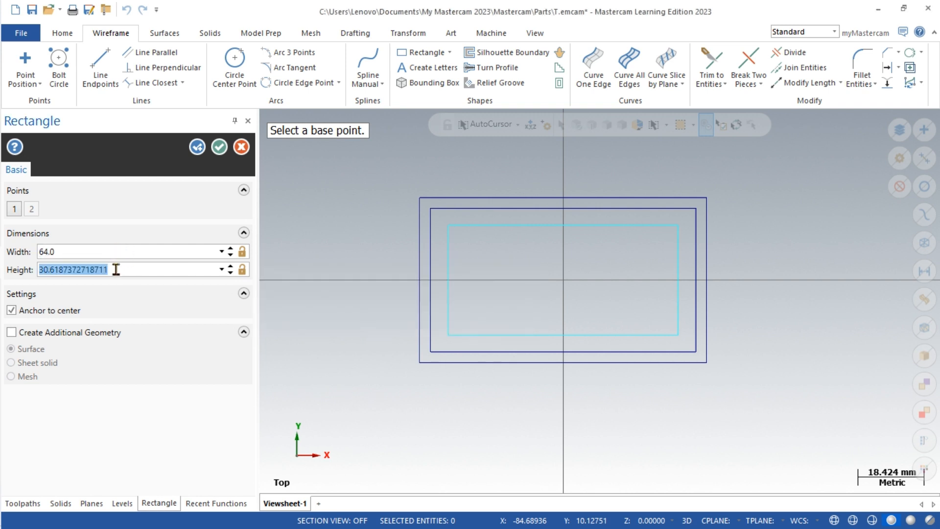
pyautogui.write('30')
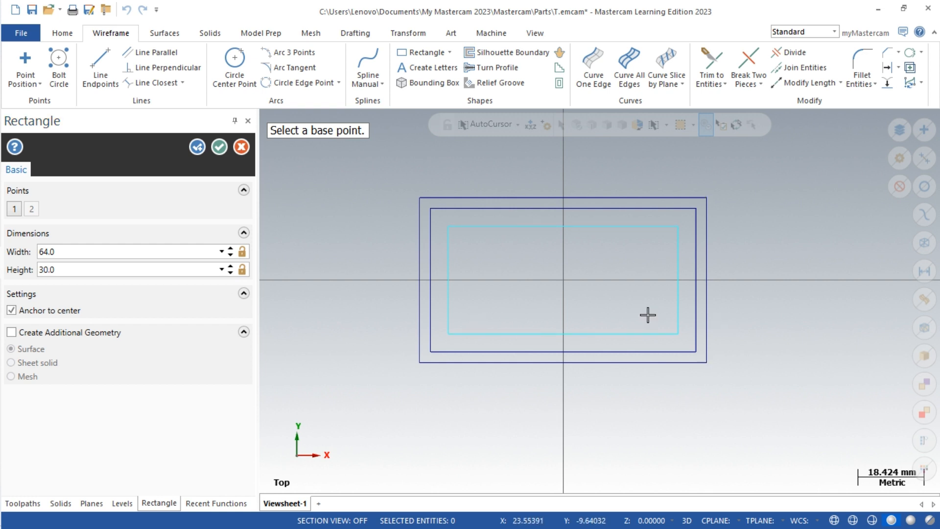
pyautogui.scroll(3, 647, 314)
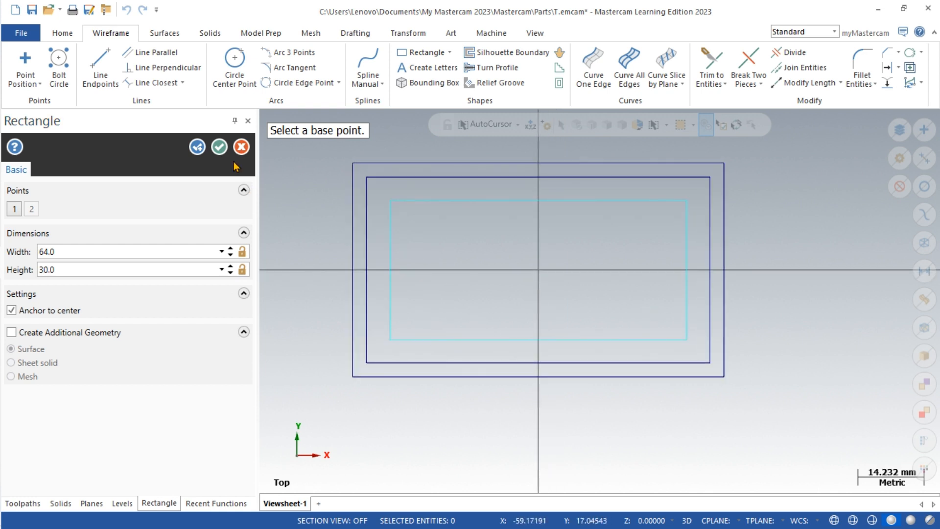
pyautogui.click(219, 146)
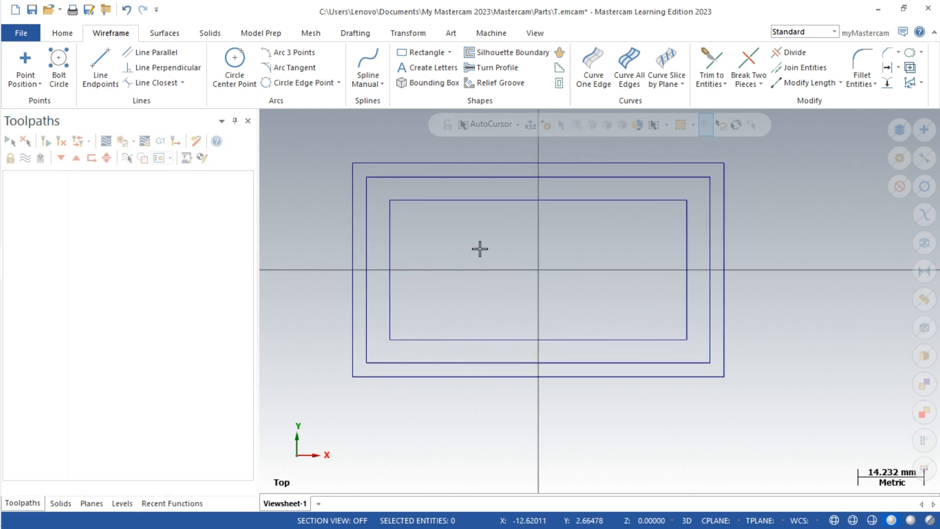
# Step: Delete the upper and lower horizontal lines of the innermost rectangle
pyautogui.click(475, 201)
pyautogui.press('Delete')
pyautogui.click(473, 340)
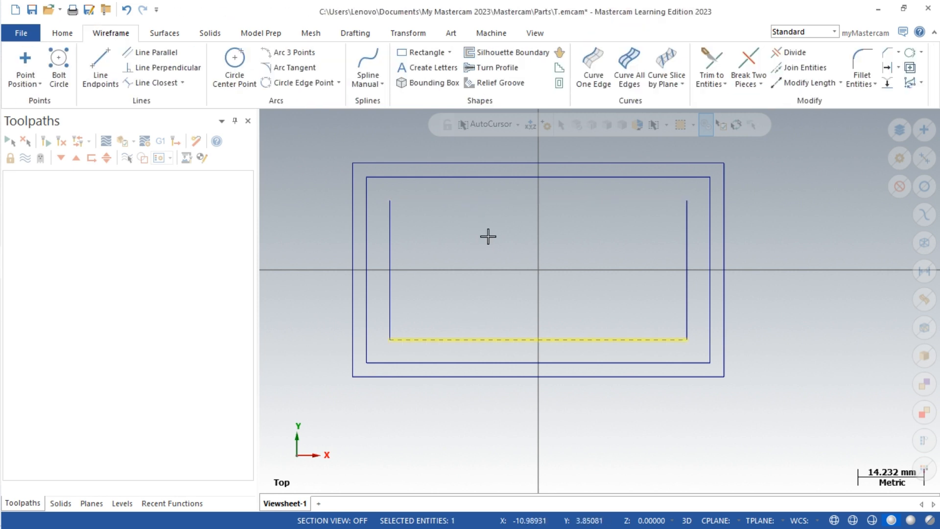
pyautogui.press('Delete')
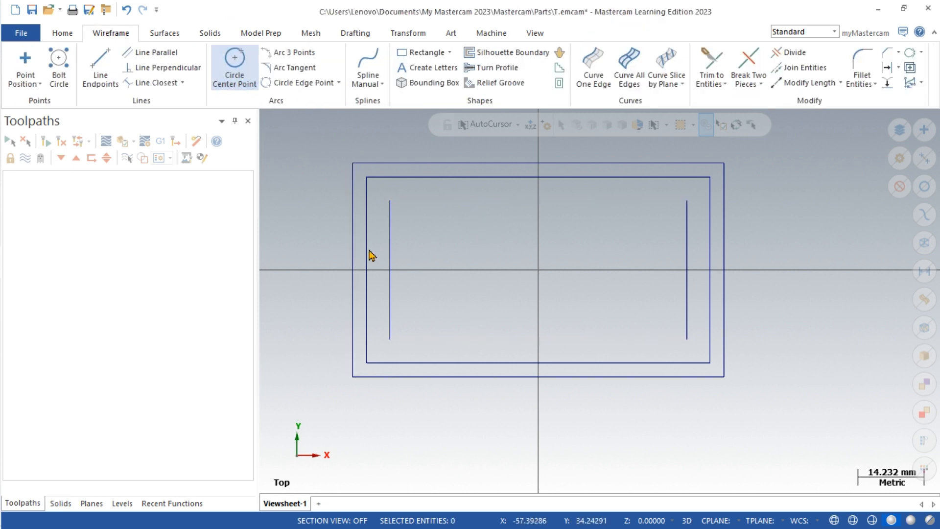
# Step: Draw a 5 mm diameter circle centred on the lower endpoint of the left inner vertical line
pyautogui.click(390, 338)
pyautogui.click(403, 327)
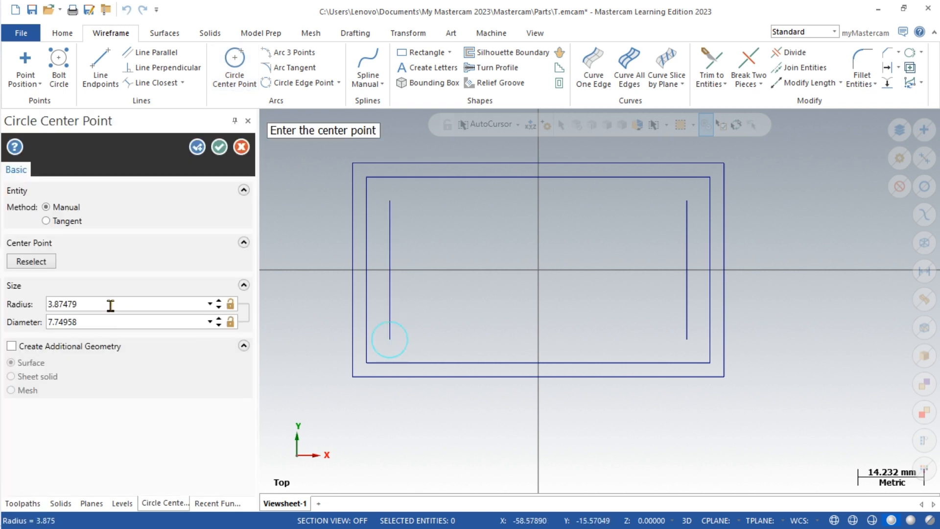
pyautogui.click(105, 321)
pyautogui.write('5.0')
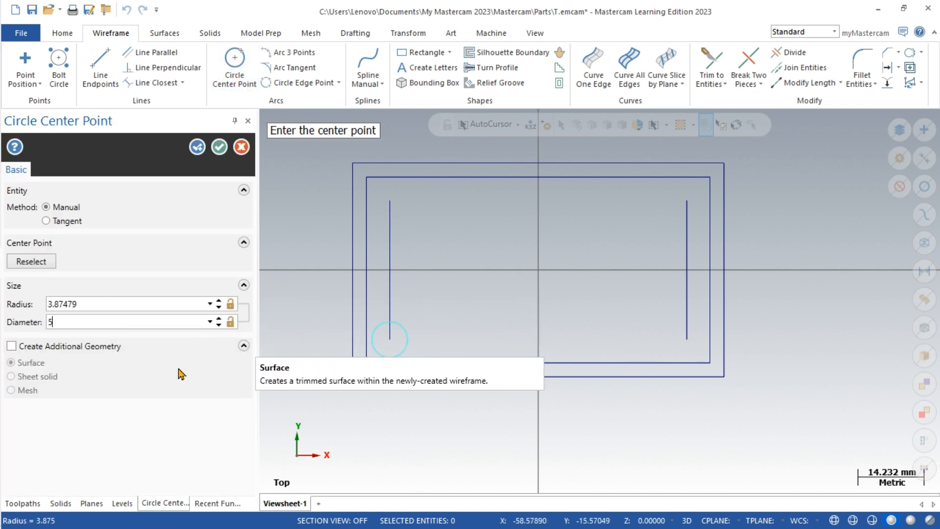
pyautogui.click(100, 74)
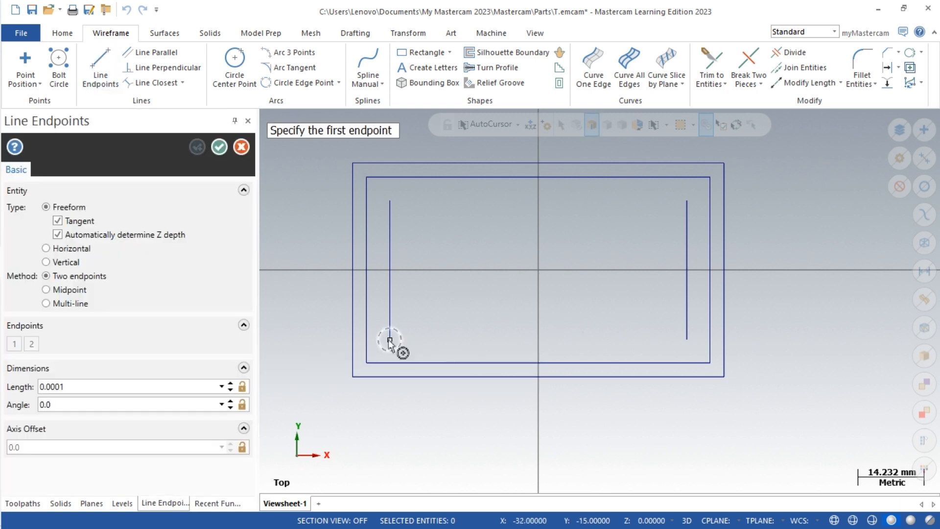
pyautogui.click(390, 339)
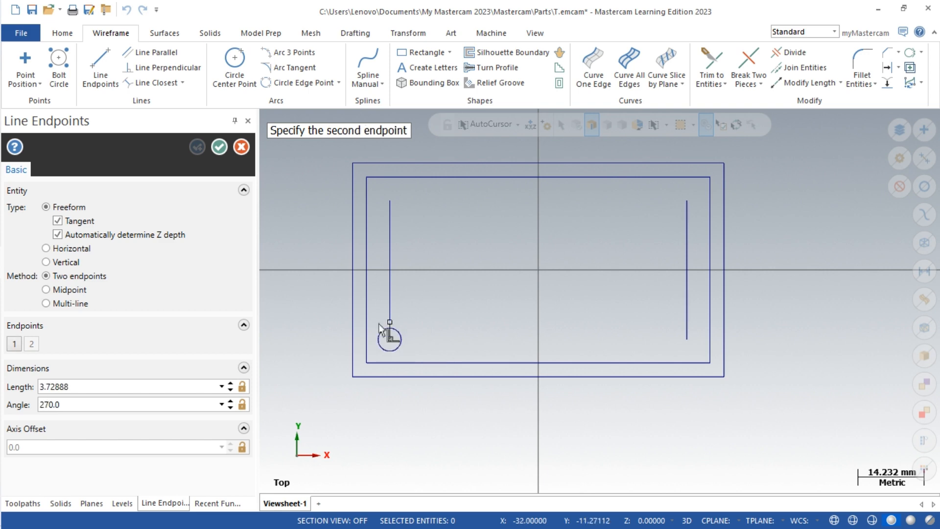
pyautogui.click(453, 338)
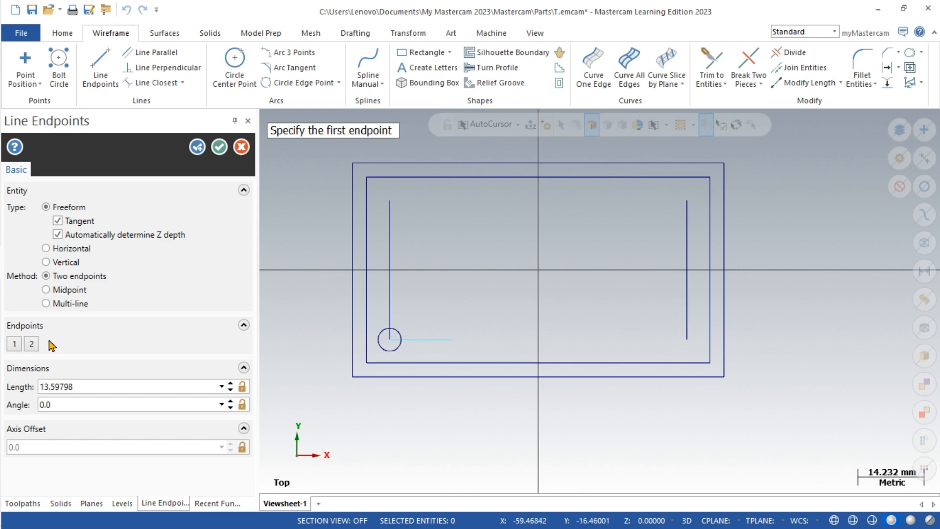
pyautogui.moveTo(4, 325)
pyautogui.click(12, 301)
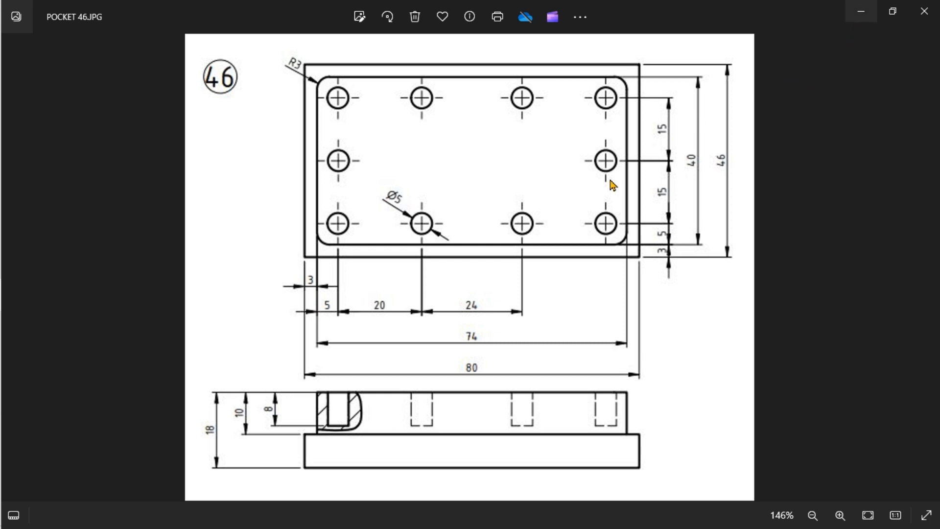
pyautogui.click(855, 19)
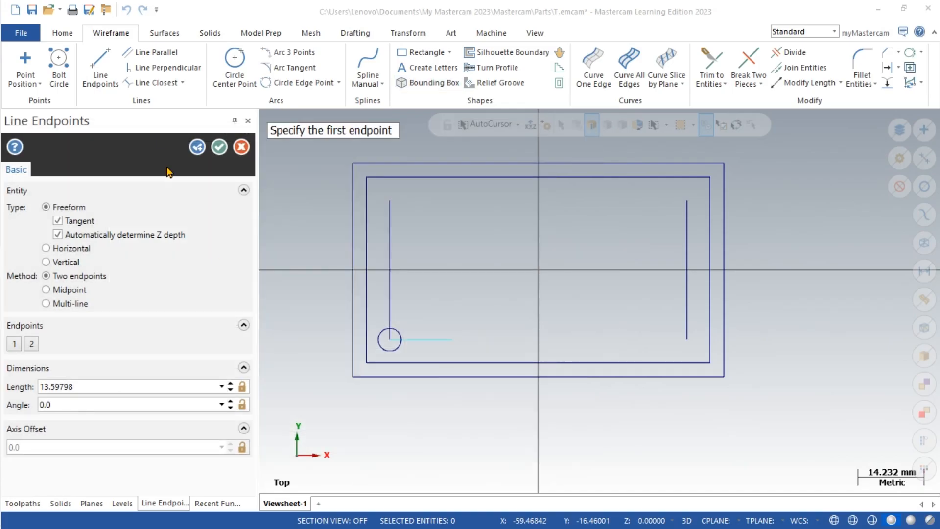
pyautogui.click(456, 342)
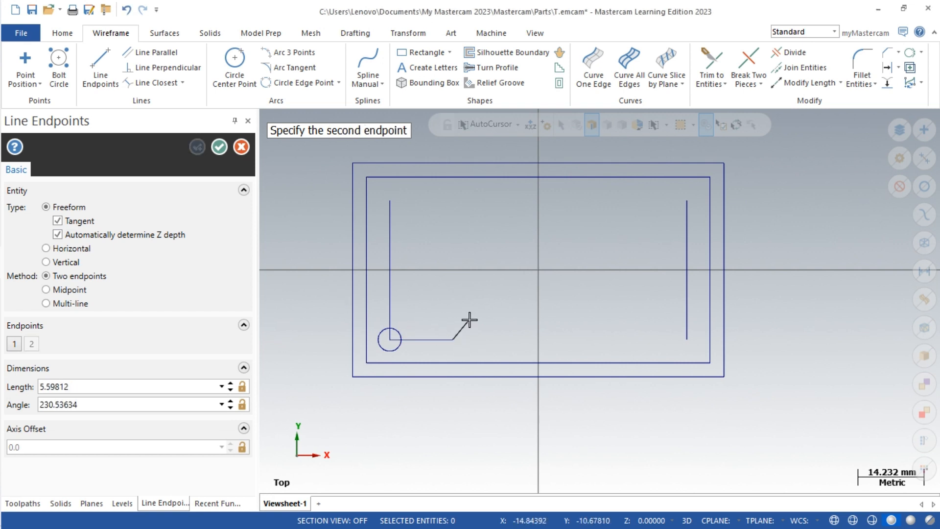
pyautogui.click(458, 344)
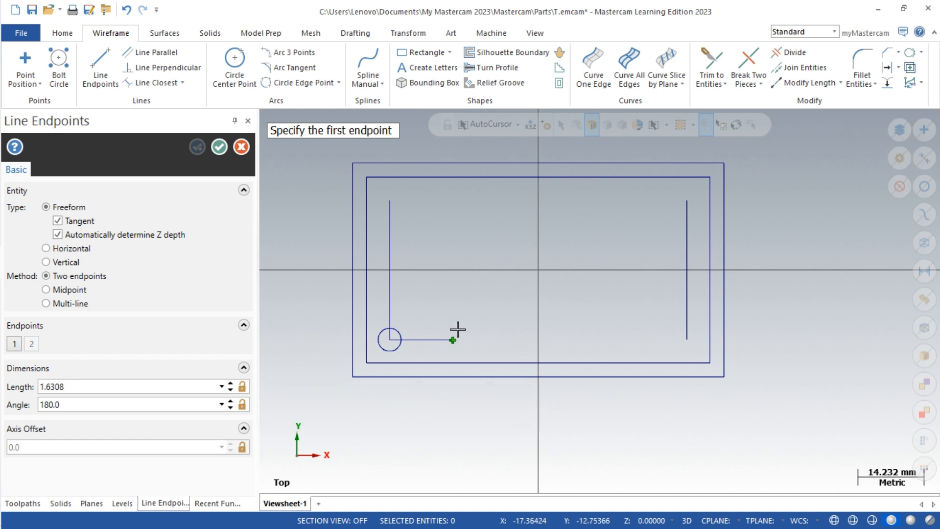
pyautogui.press('Escape')
pyautogui.hotkey('ctrl', 'z')
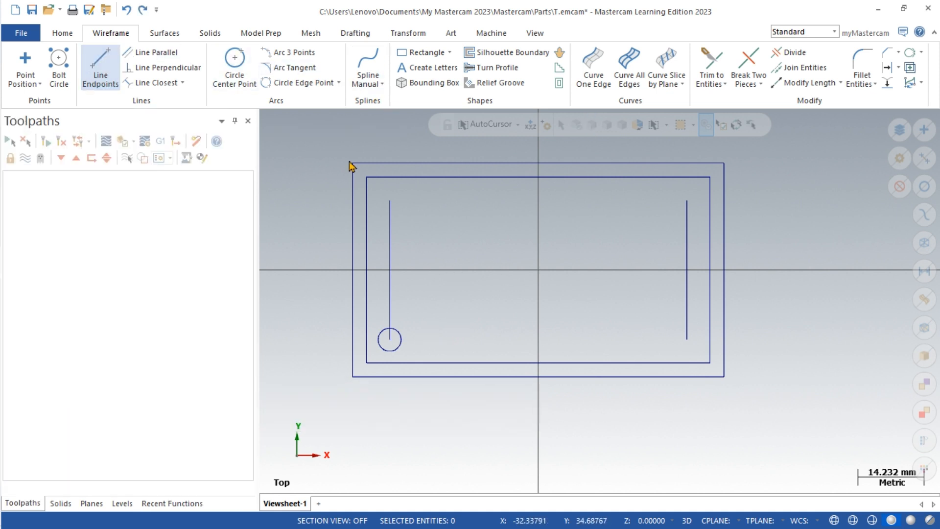
# Step: Draw a 20 mm horizontal line to the right from the lower endpoint of the left inner vertical line
pyautogui.click(390, 340)
pyautogui.click(457, 342)
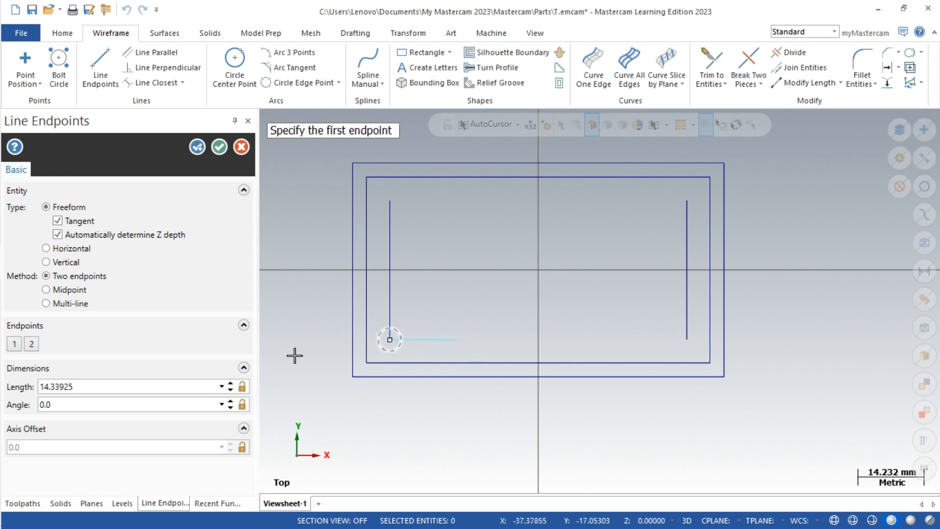
pyautogui.click(118, 385)
pyautogui.write('20')
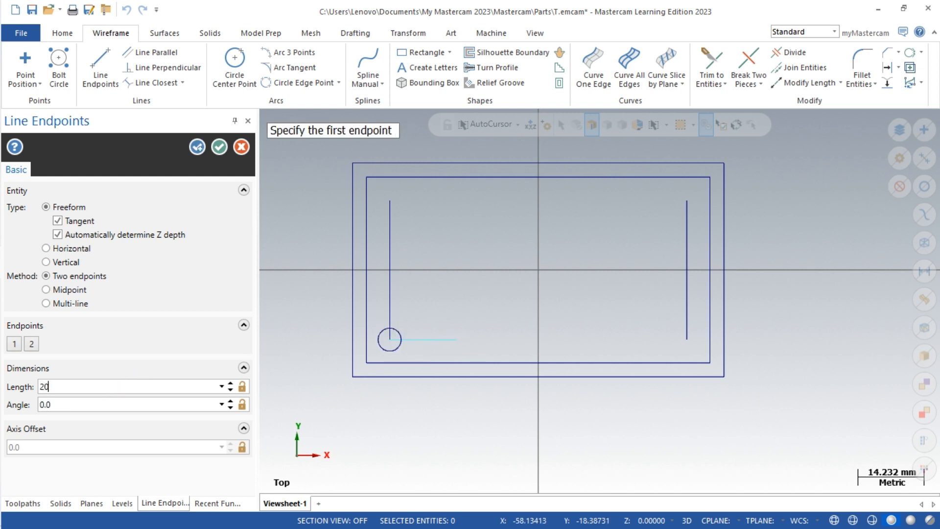
# Step: Draw a 5 mm diameter circle centred on the right end of the 20 mm line, and delete that line
pyautogui.click(235, 63)
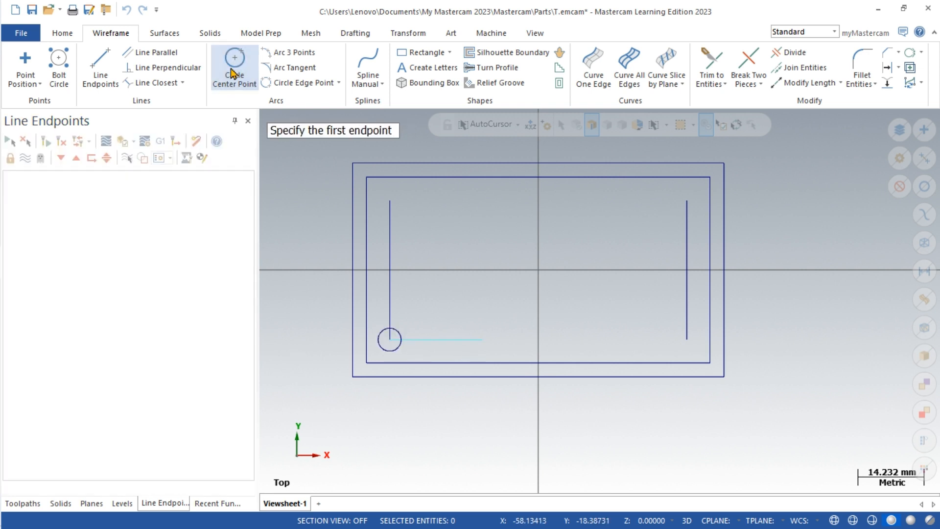
pyautogui.click(481, 340)
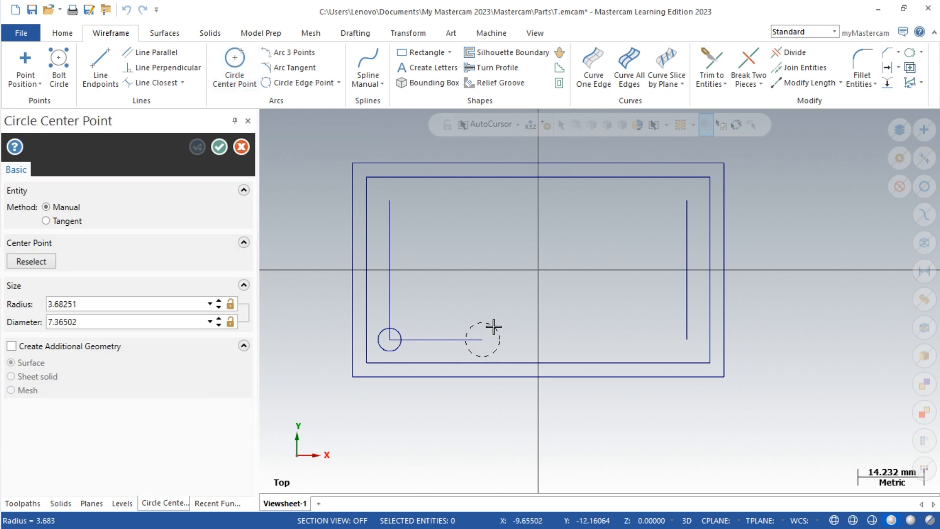
pyautogui.click(496, 326)
pyautogui.click(94, 322)
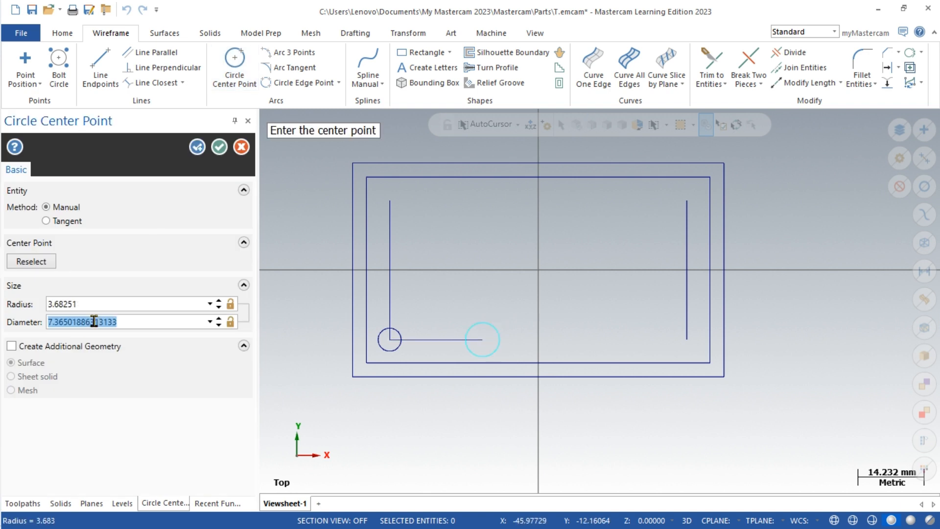
pyautogui.write('5')
pyautogui.press('Return')
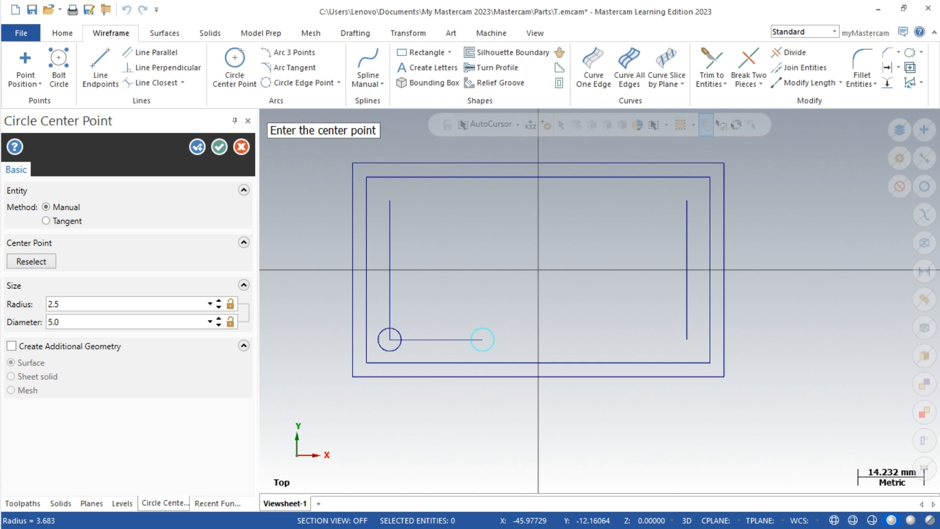
pyautogui.press('Escape')
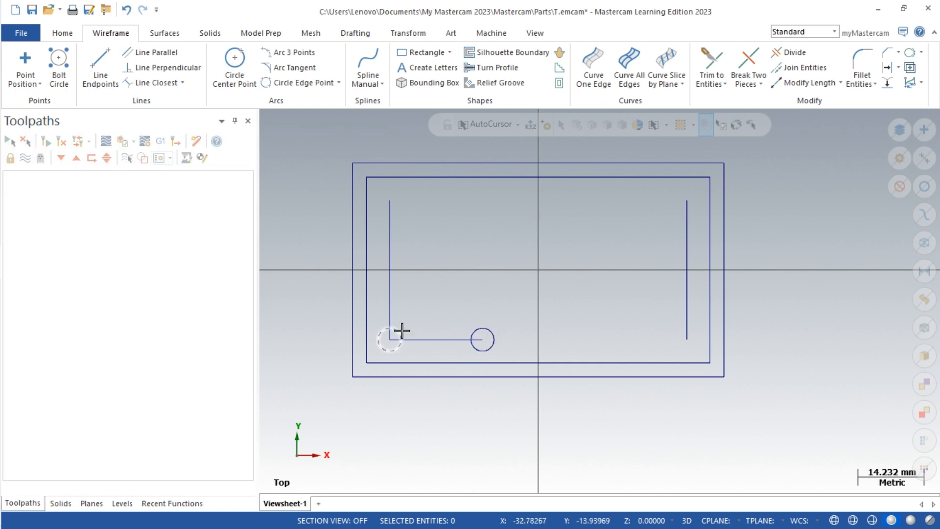
pyautogui.click(424, 346)
pyautogui.press('Delete')
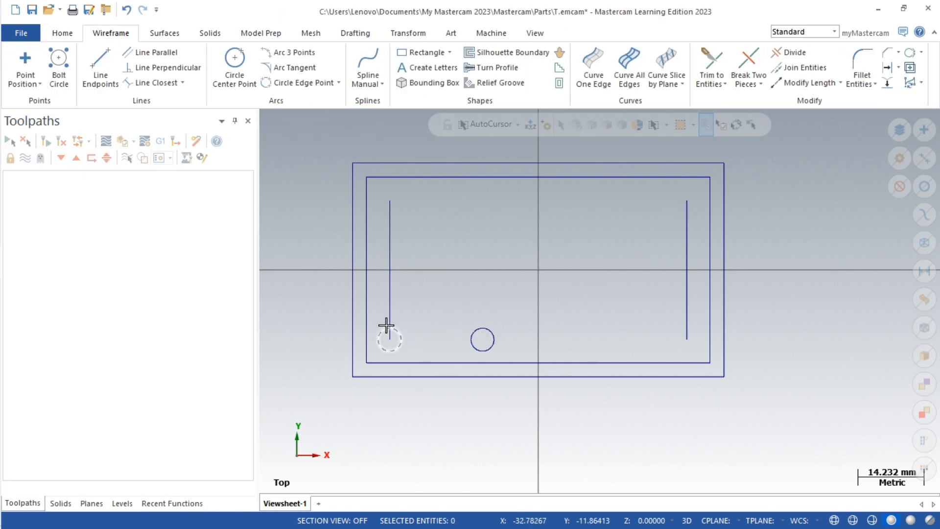
# Step: Mirror copies of the two lower circles about both the X and Y axes
pyautogui.click(400, 336)
pyautogui.click(478, 331)
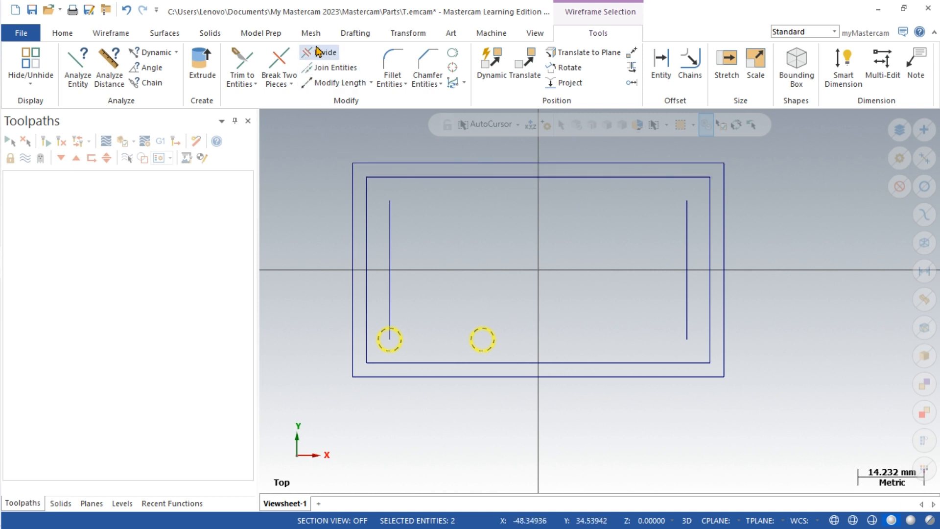
pyautogui.click(418, 34)
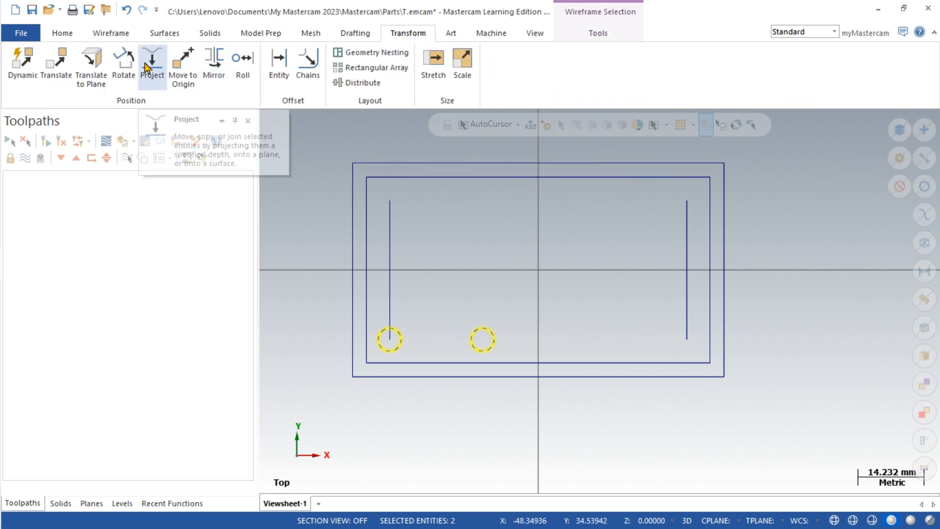
pyautogui.click(216, 66)
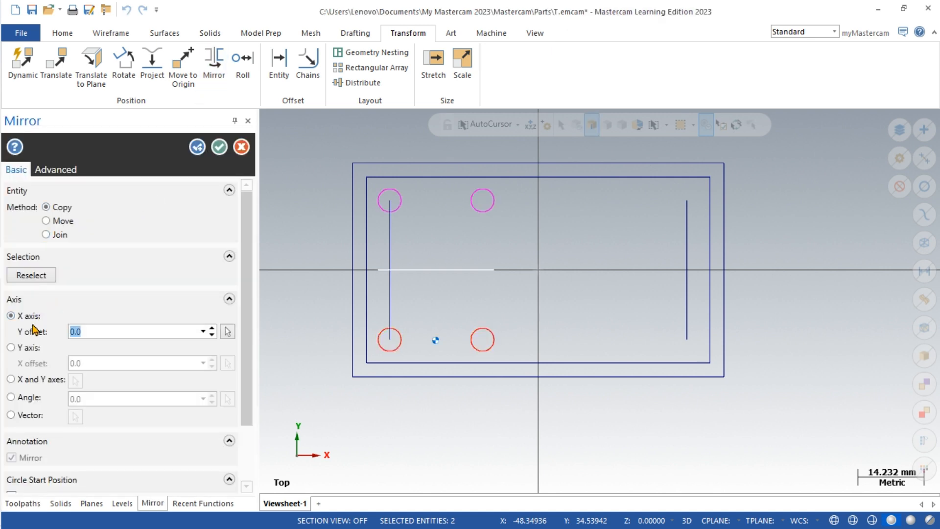
pyautogui.click(17, 382)
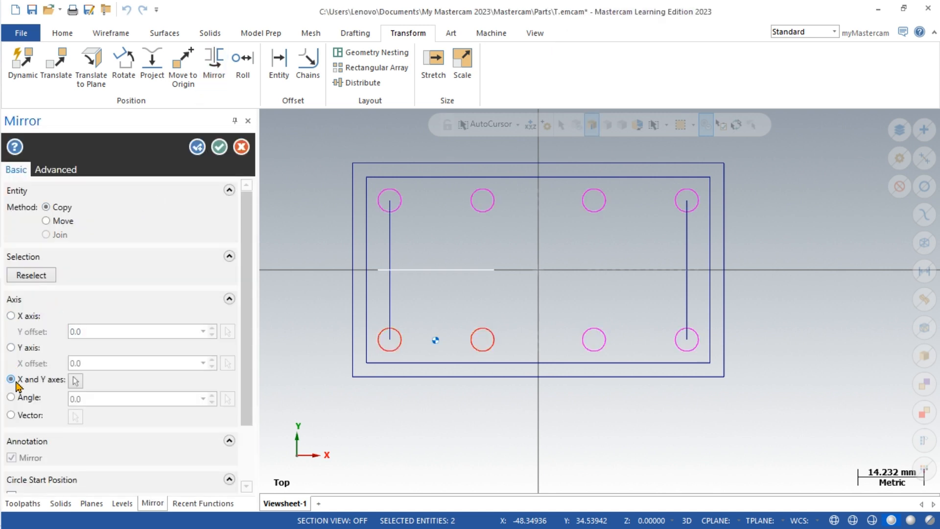
pyautogui.click(224, 146)
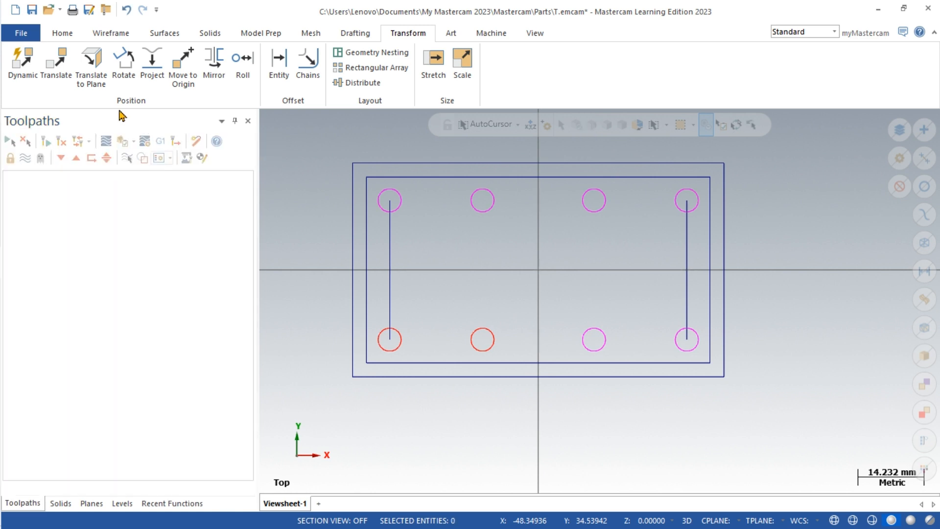
# Step: Draw a 5 mm diameter circle centred on the midpoint of the left inner vertical line
pyautogui.click(126, 36)
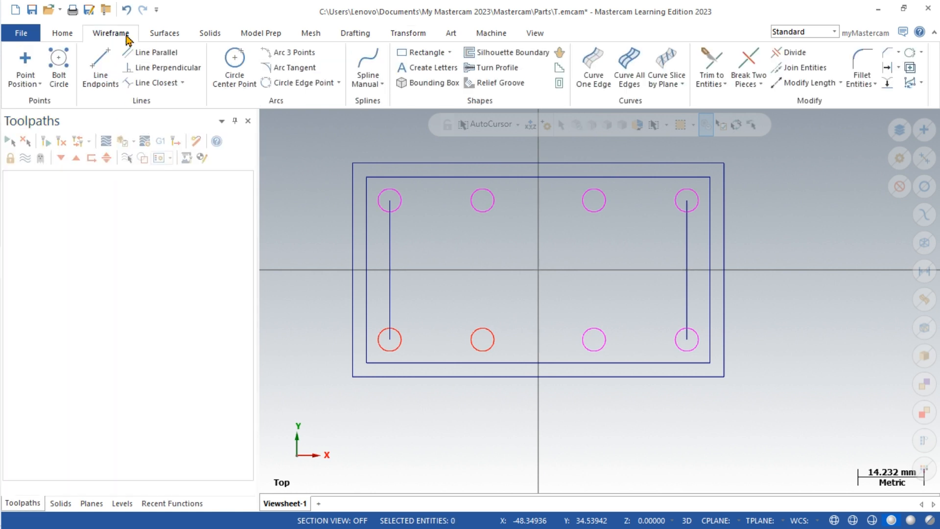
pyautogui.click(235, 66)
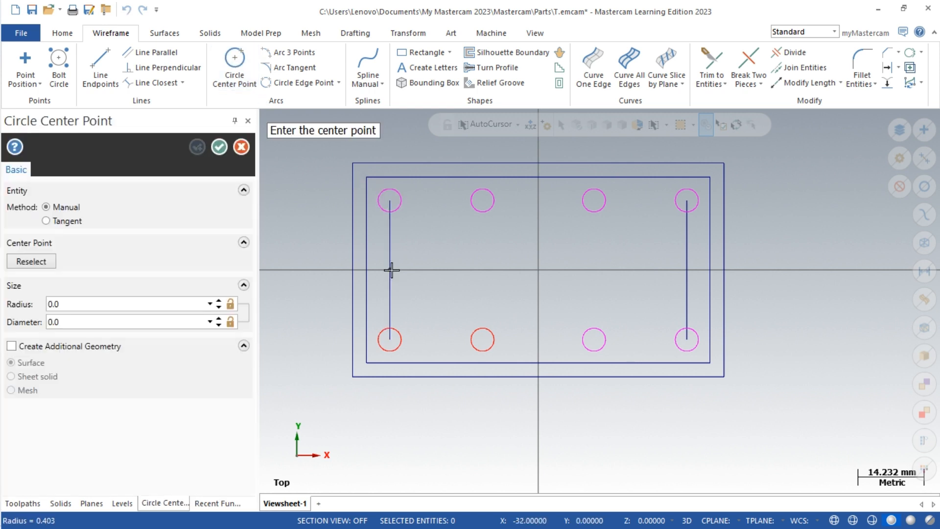
pyautogui.click(390, 269)
pyautogui.click(408, 262)
pyautogui.doubleClick(160, 302)
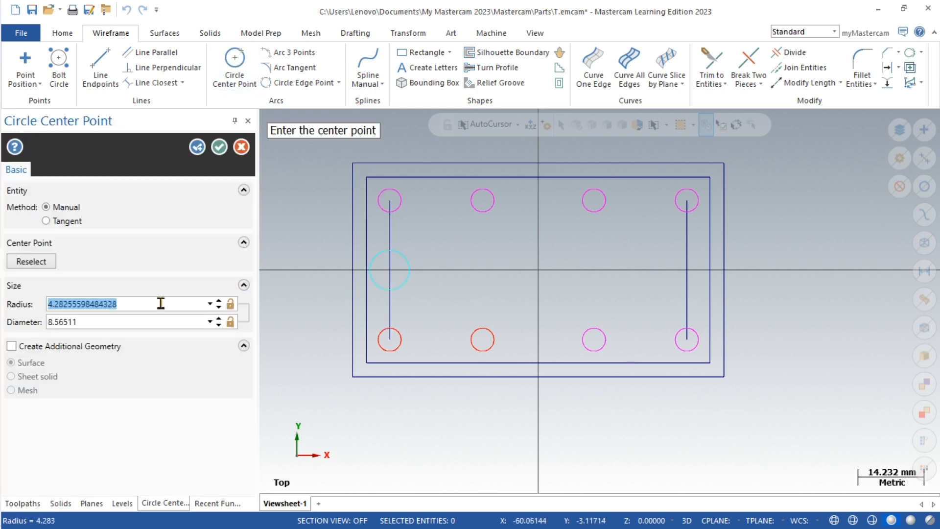
pyautogui.write('5')
pyautogui.press('Return')
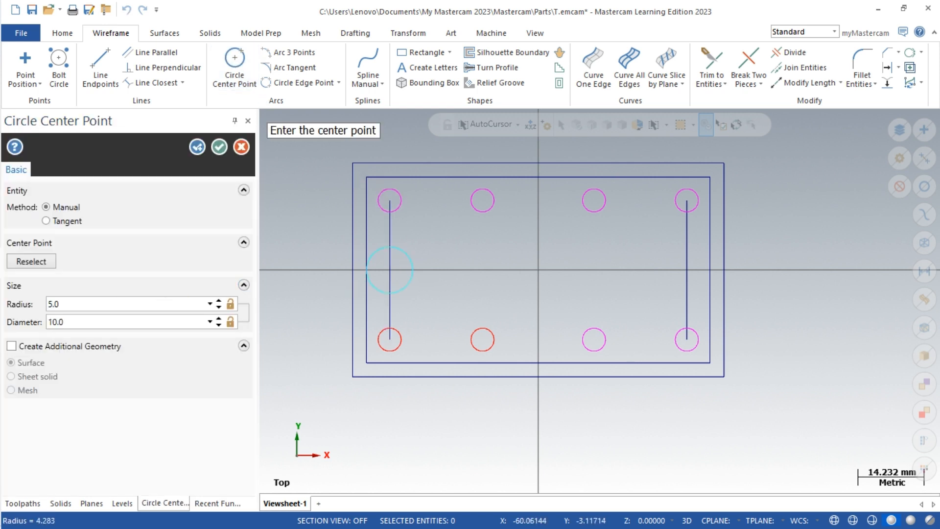
pyautogui.doubleClick(151, 323)
pyautogui.write('5')
# Step: Draw a 5 mm diameter circle centred on the midpoint of the right inner vertical line
pyautogui.click(687, 270)
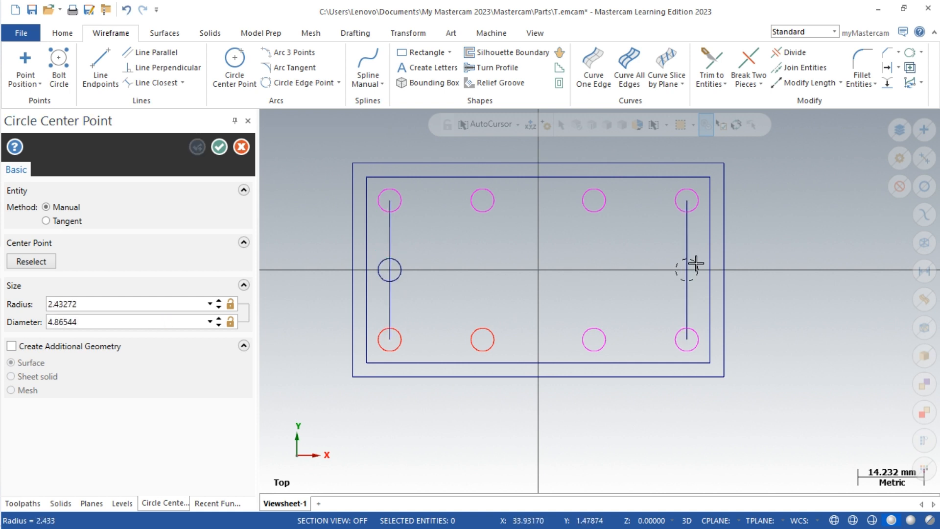
pyautogui.doubleClick(181, 321)
pyautogui.write('5')
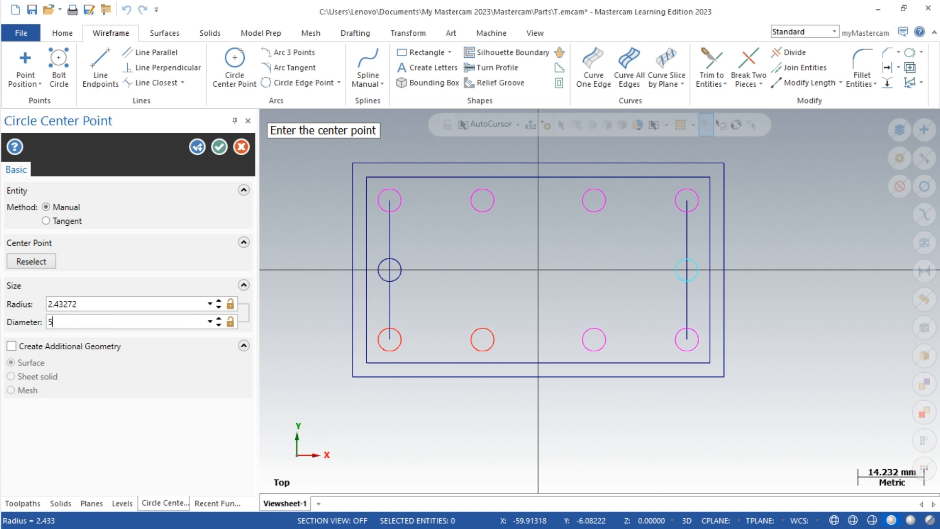
pyautogui.press('Return')
pyautogui.click(219, 147)
# Step: Delete the two inner vertical lines running through the circles
pyautogui.scroll(1, 604, 267)
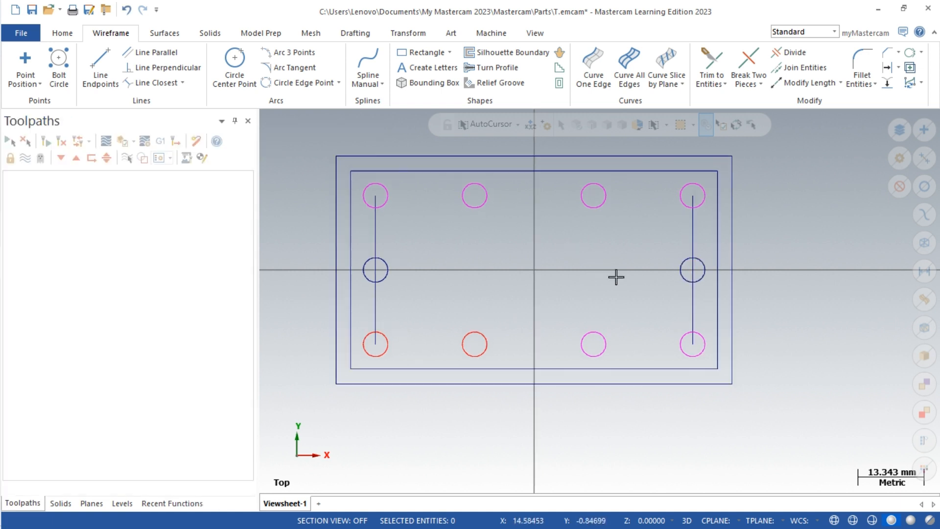
pyautogui.click(691, 306)
pyautogui.press('Delete')
pyautogui.click(375, 304)
pyautogui.press('Delete')
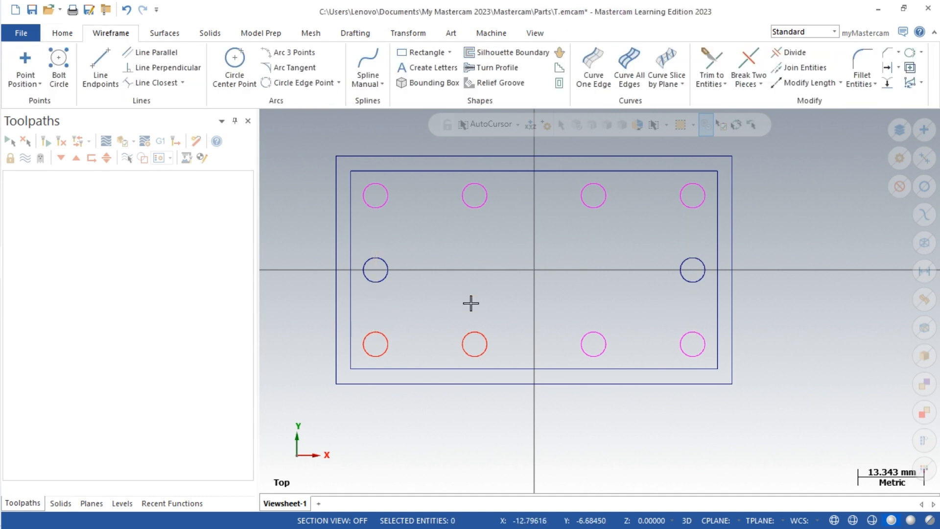
# Step: Consult the POCKET 46 drawing and fillet all four corners of the 74 by 40 mm rectangle with a 3 mm radius
pyautogui.moveTo(3, 229)
pyautogui.click(20, 295)
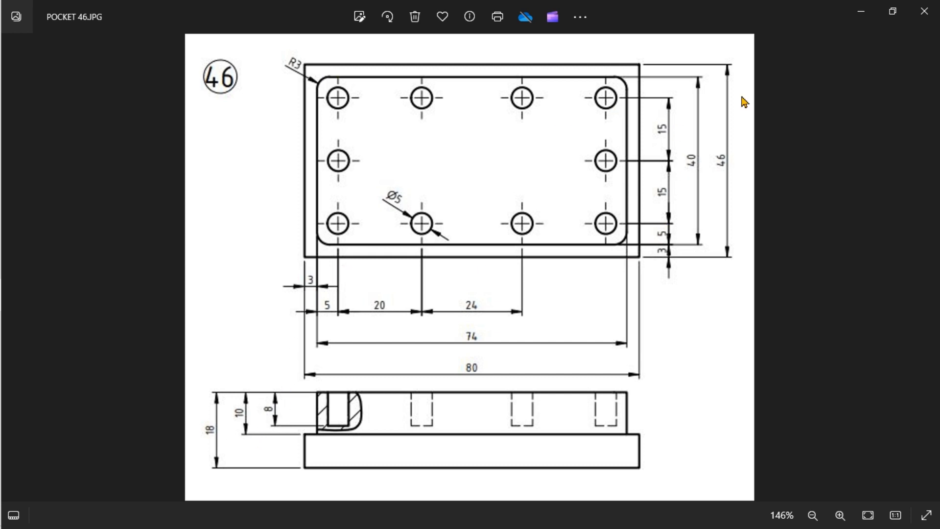
pyautogui.click(862, 11)
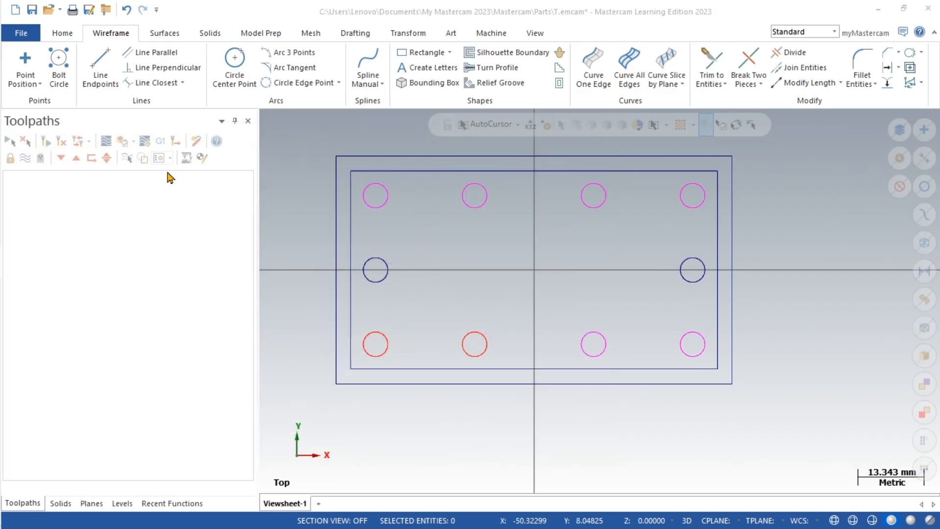
pyautogui.click(861, 66)
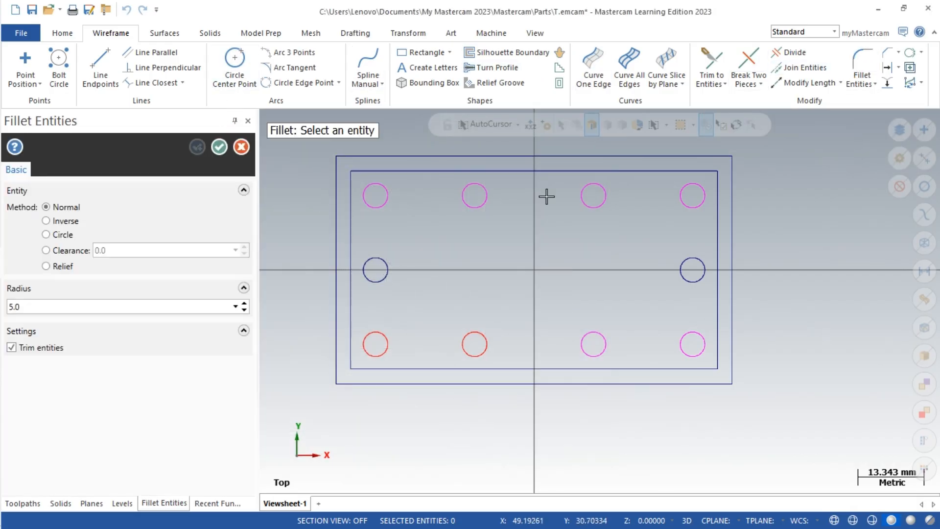
pyautogui.click(80, 302)
pyautogui.write('3.0')
pyautogui.click(357, 175)
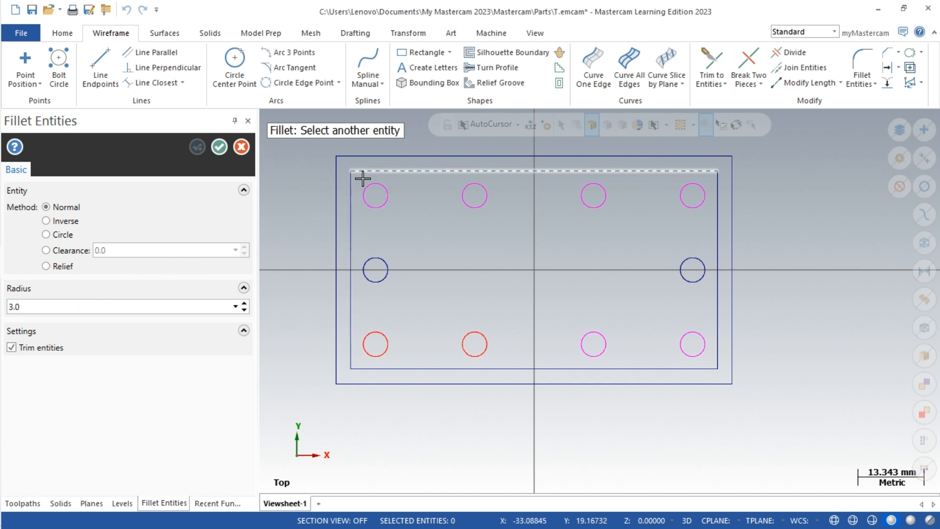
pyautogui.click(350, 187)
pyautogui.click(351, 360)
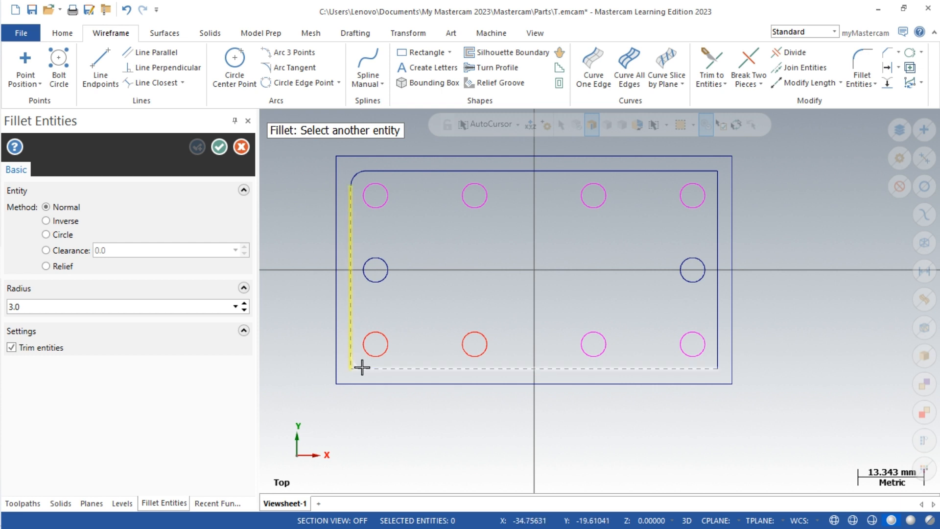
pyautogui.click(361, 368)
pyautogui.click(699, 368)
pyautogui.click(717, 338)
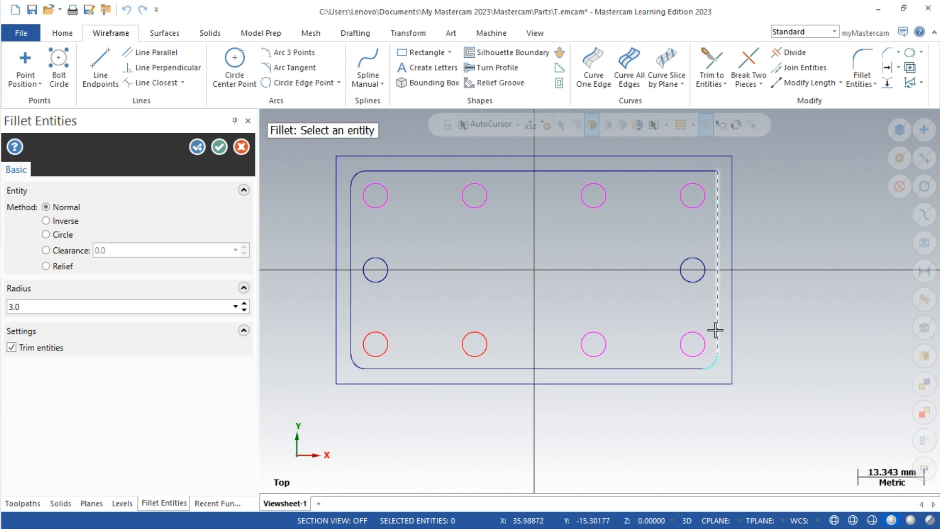
pyautogui.click(719, 211)
pyautogui.click(716, 172)
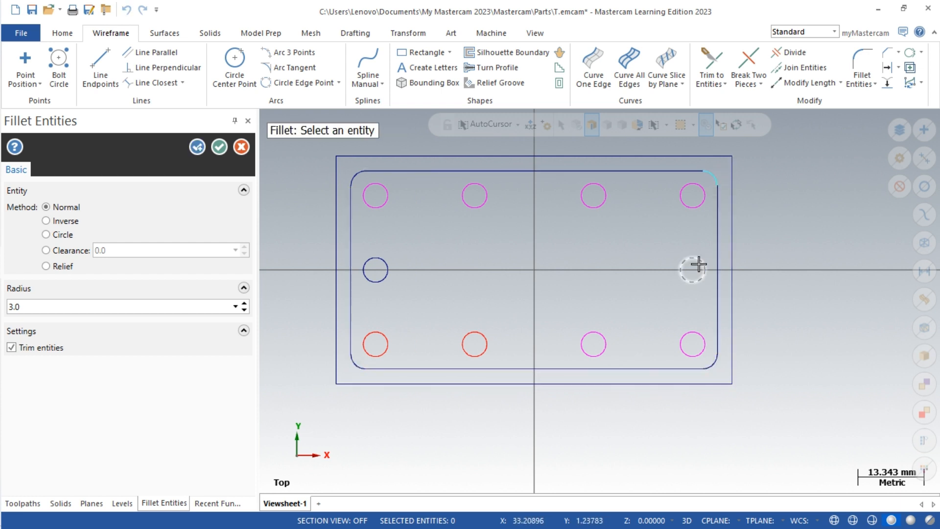
pyautogui.click(219, 146)
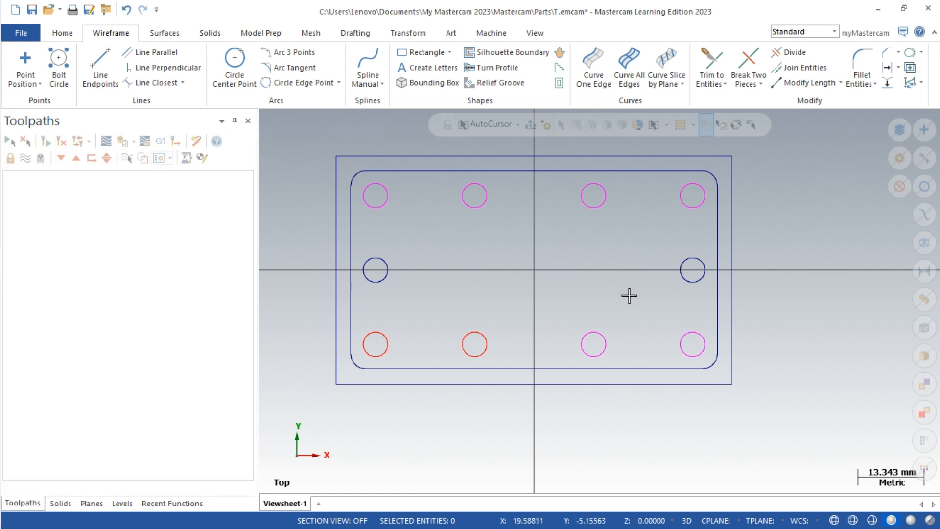
pyautogui.scroll(1, 518, 265)
pyautogui.scroll(-2, 443, 281)
pyautogui.scroll(1, 525, 312)
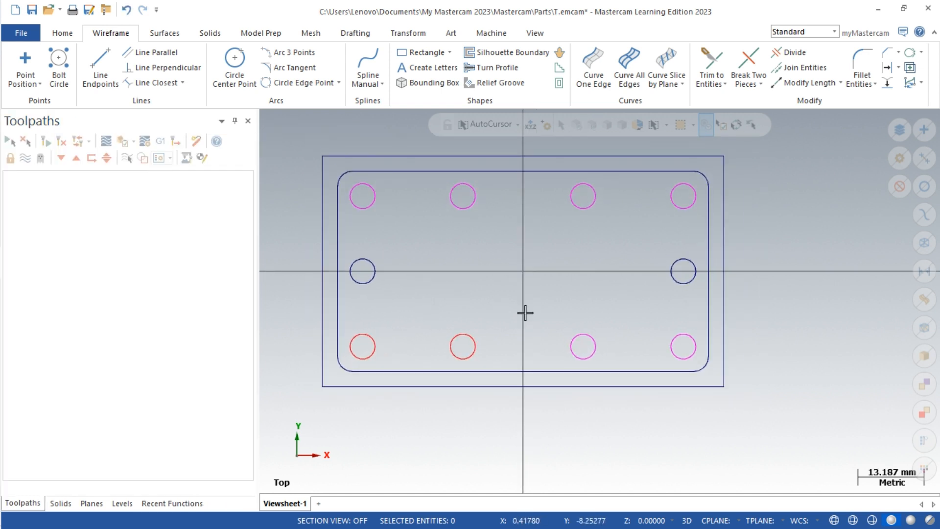
pyautogui.scroll(1, 525, 312)
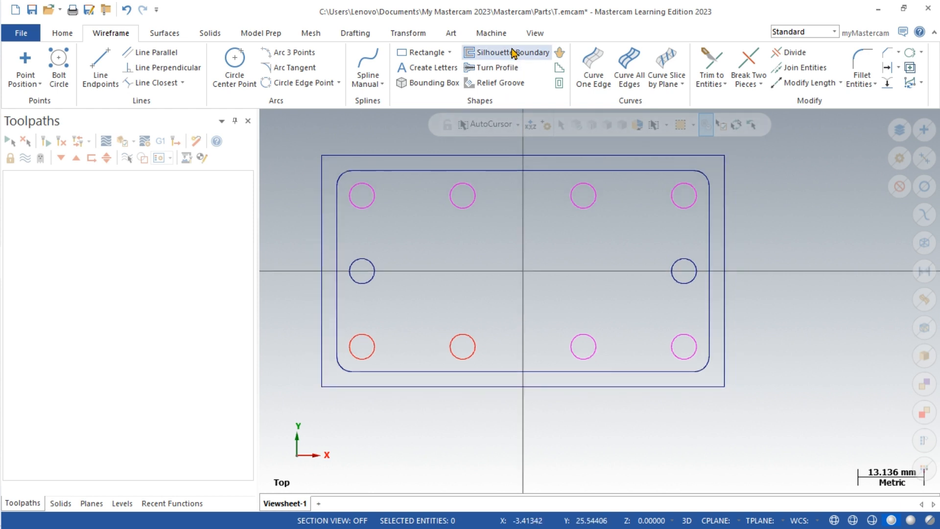
# Step: Add the default mill machine to the part and open the stock setup of its machine group
pyautogui.click(500, 38)
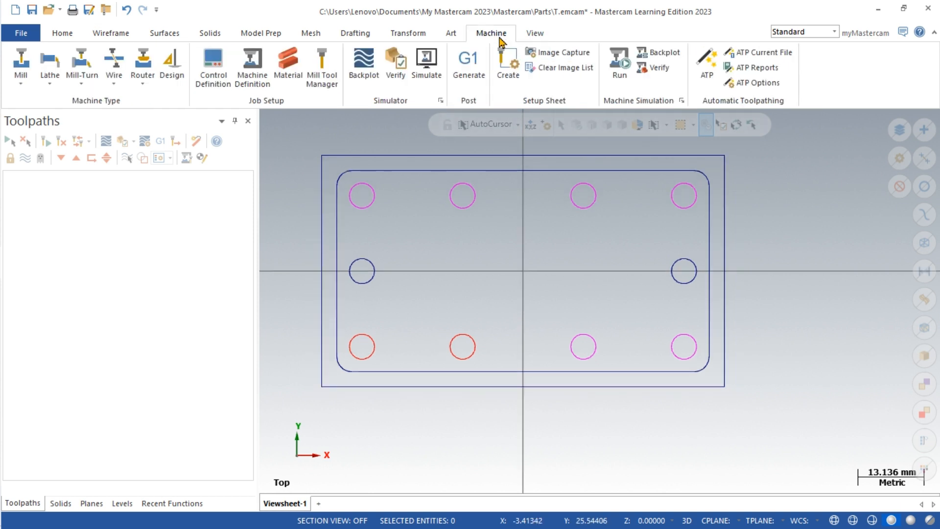
pyautogui.click(18, 81)
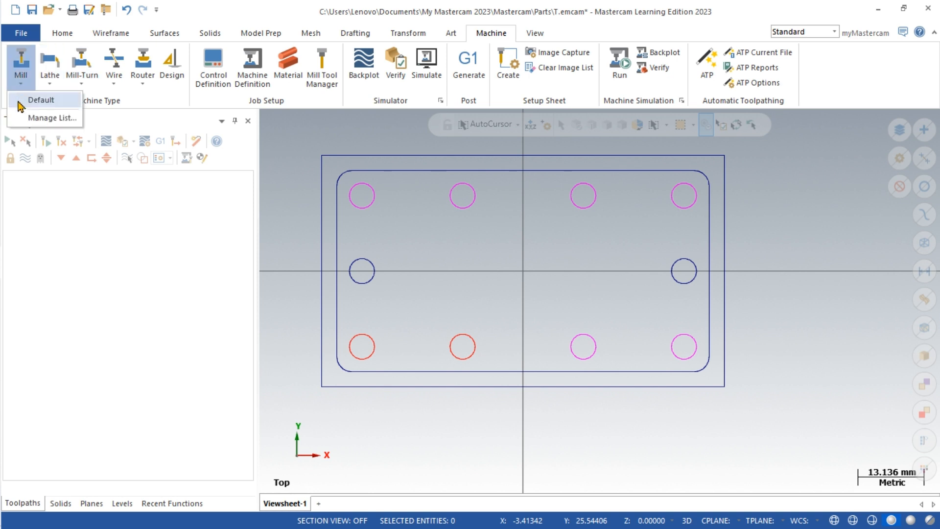
pyautogui.click(19, 103)
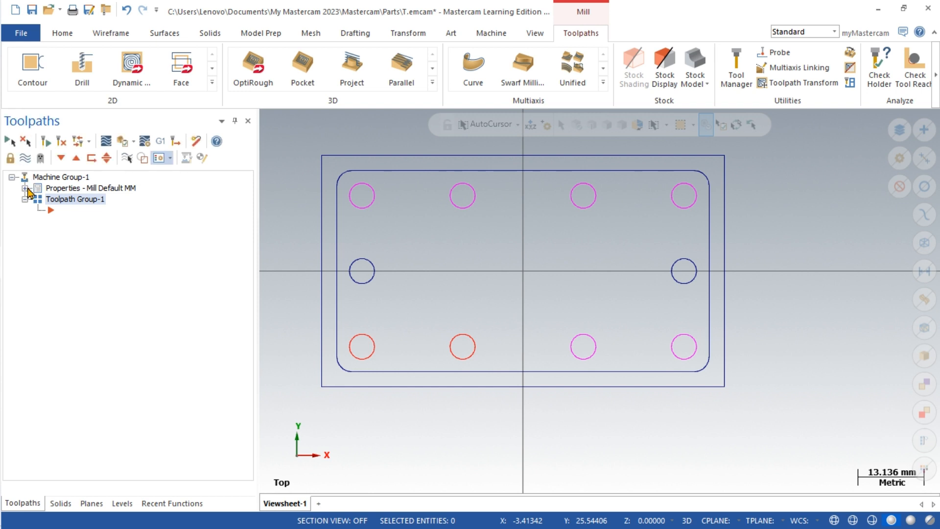
pyautogui.click(25, 188)
pyautogui.click(79, 222)
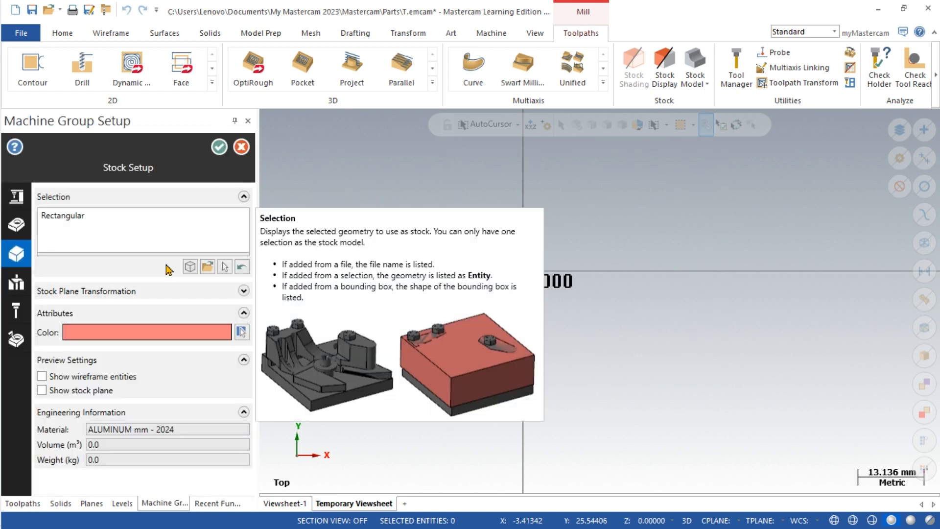
# Step: Define a rectangular bounding-box stock with its origin at the top-face centre, 46 mm in Y and 18 mm in Z
pyautogui.click(193, 268)
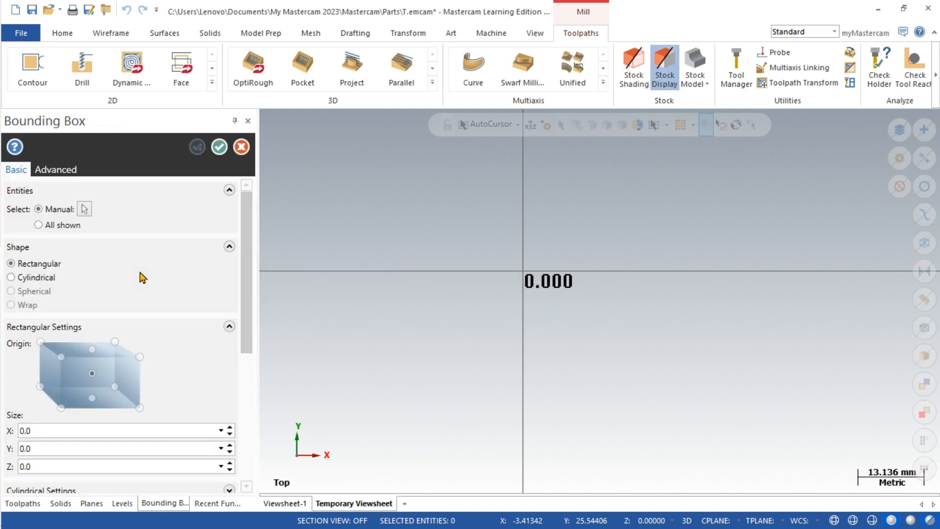
pyautogui.click(93, 349)
pyautogui.scroll(-3, 113, 327)
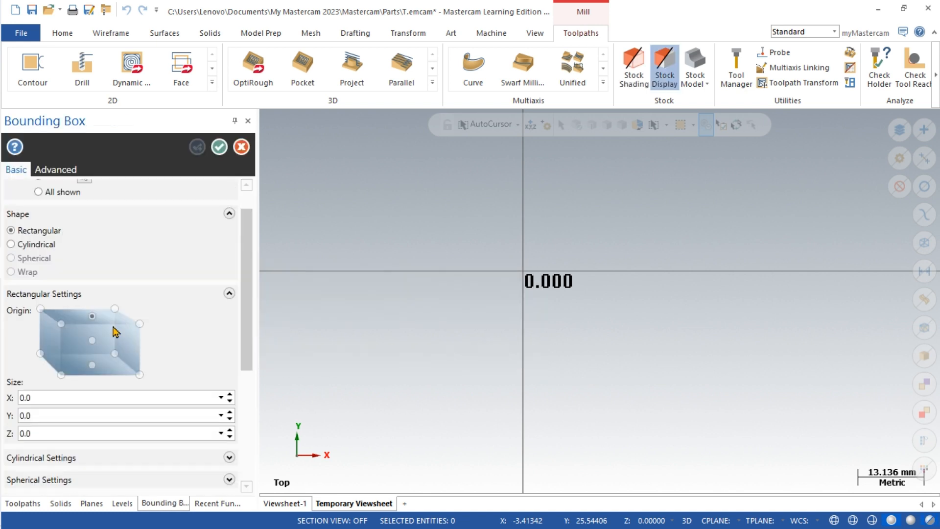
pyautogui.scroll(-2, 113, 330)
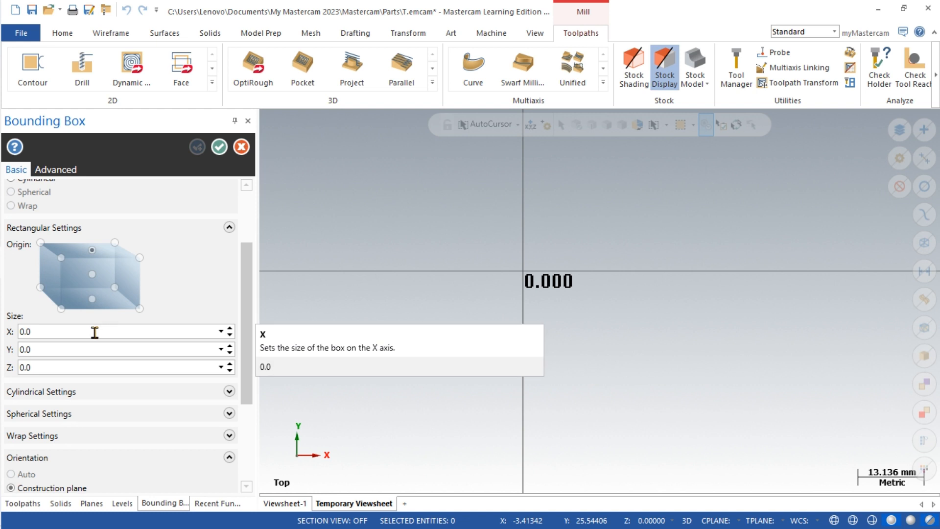
pyautogui.click(88, 367)
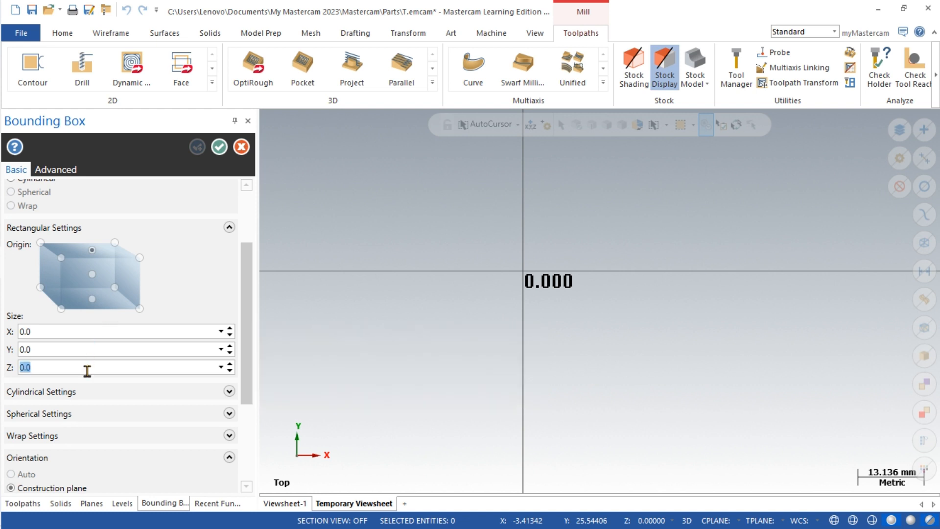
pyautogui.write('18')
pyautogui.click(59, 345)
pyautogui.write('46')
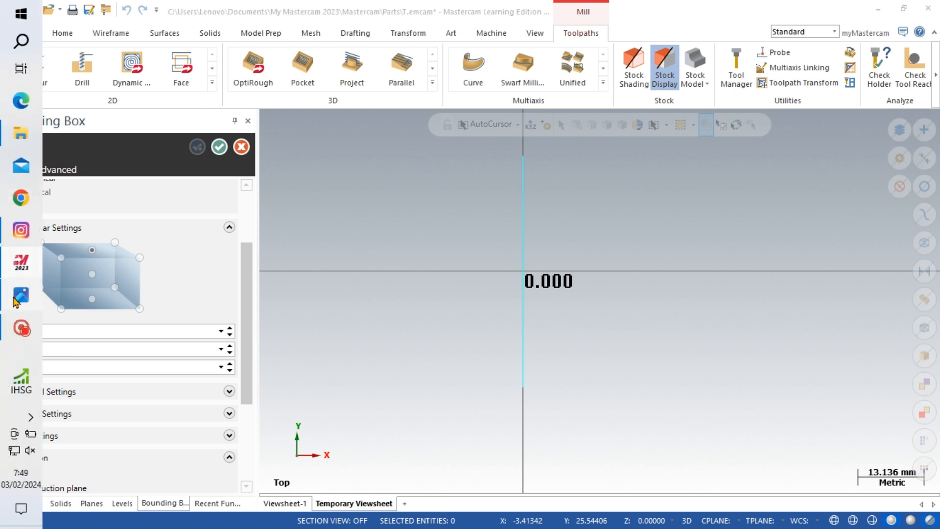
# Step: Consult the POCKET 46 drawing for the overall length, set the stock's X size to 80 mm and accept the stock setup
pyautogui.click(22, 294)
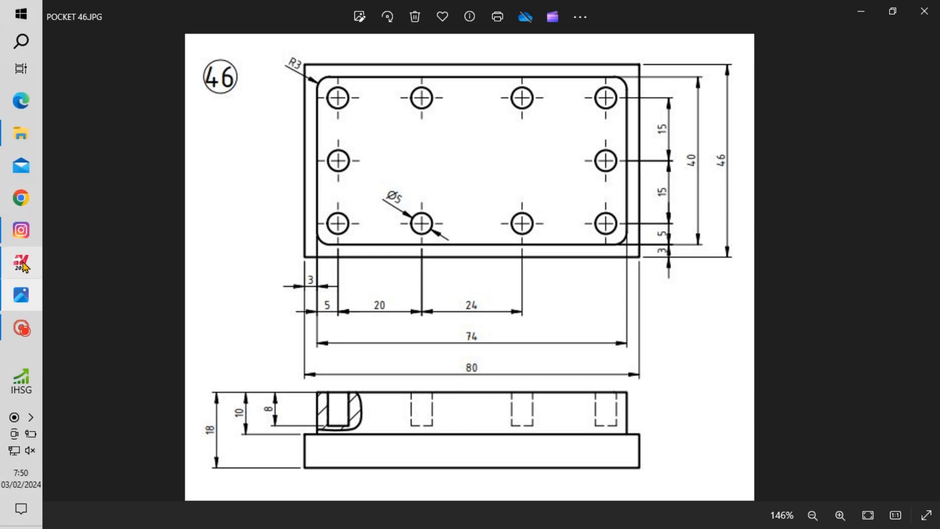
pyautogui.click(21, 264)
pyautogui.click(22, 263)
pyautogui.click(22, 263)
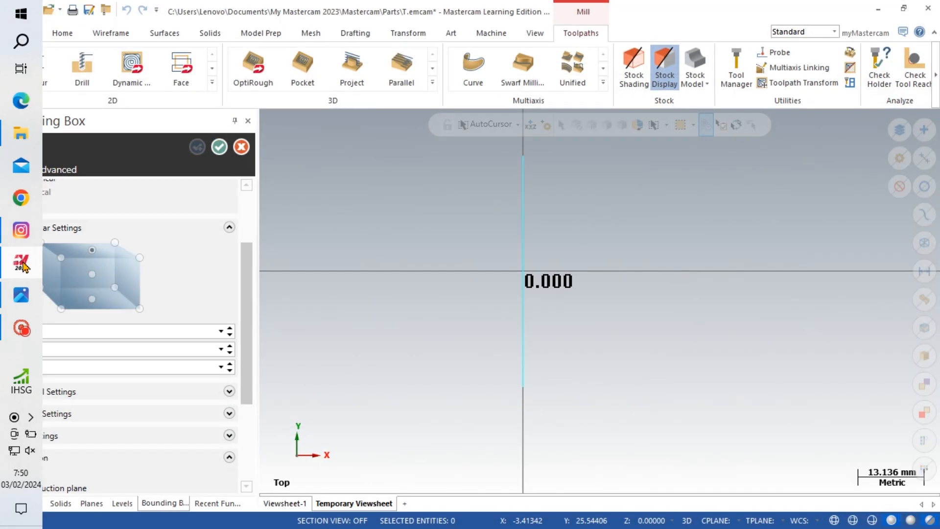
pyautogui.click(138, 327)
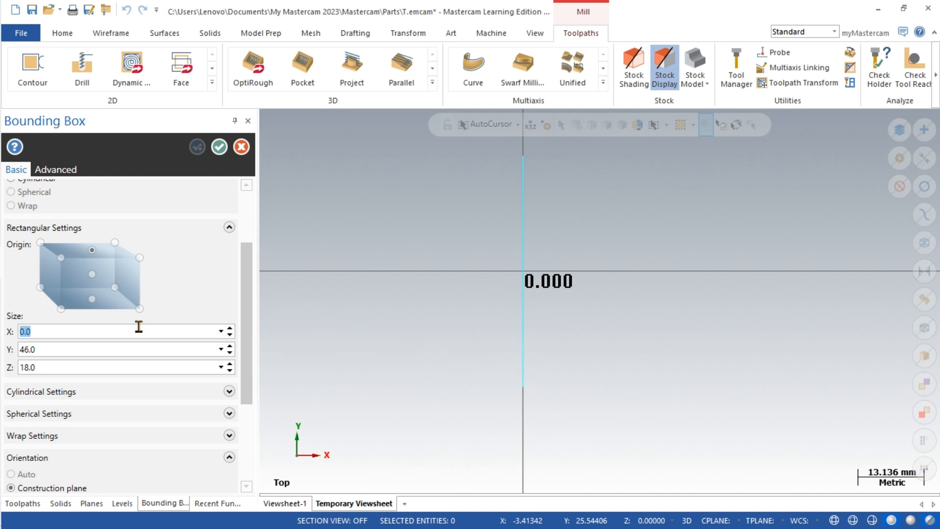
pyautogui.write('80')
pyautogui.press('Return')
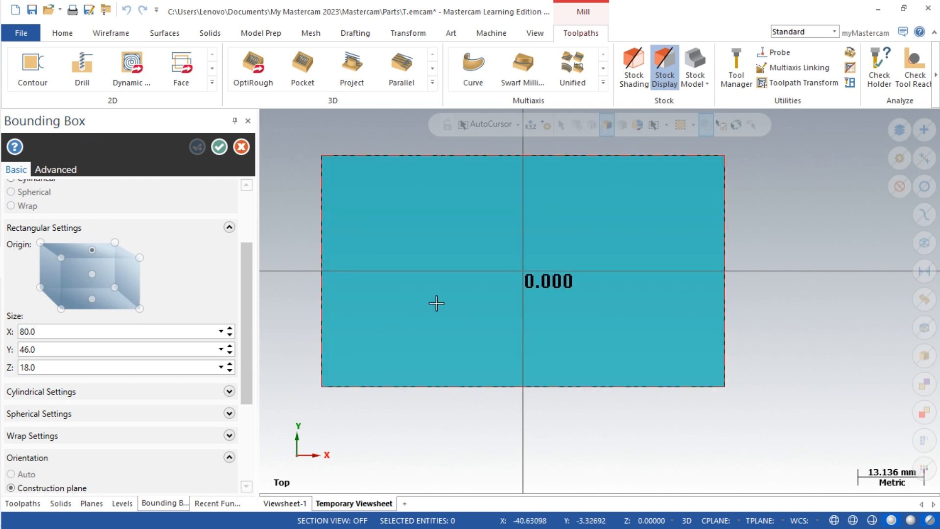
pyautogui.scroll(1, 508, 306)
pyautogui.scroll(-1, 508, 306)
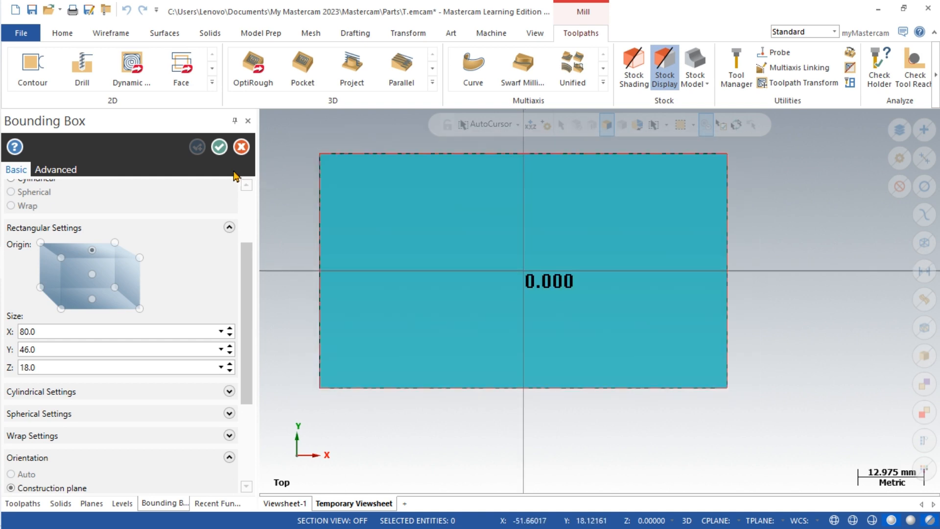
pyautogui.click(220, 148)
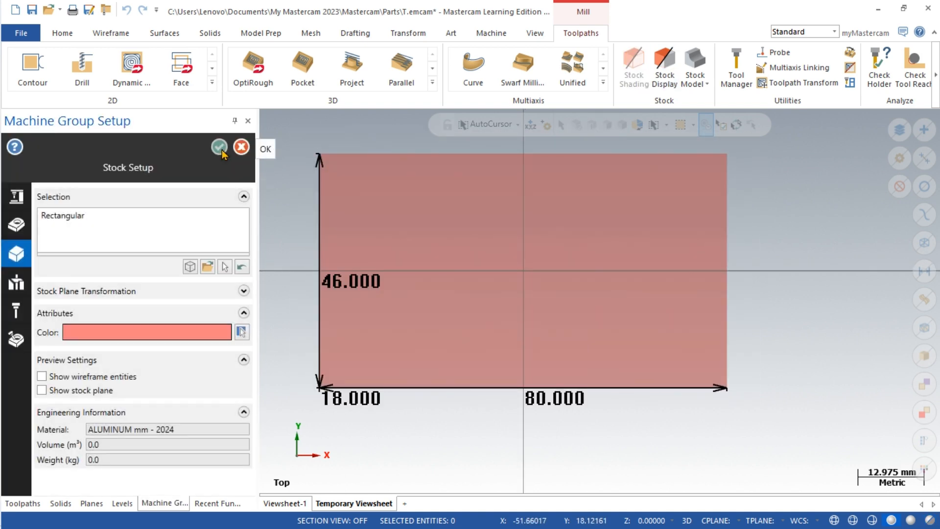
pyautogui.click(219, 147)
# Step: Switch to the isometric view and create a 2D contour toolpath chained on the filleted inner rectangle
pyautogui.click(539, 35)
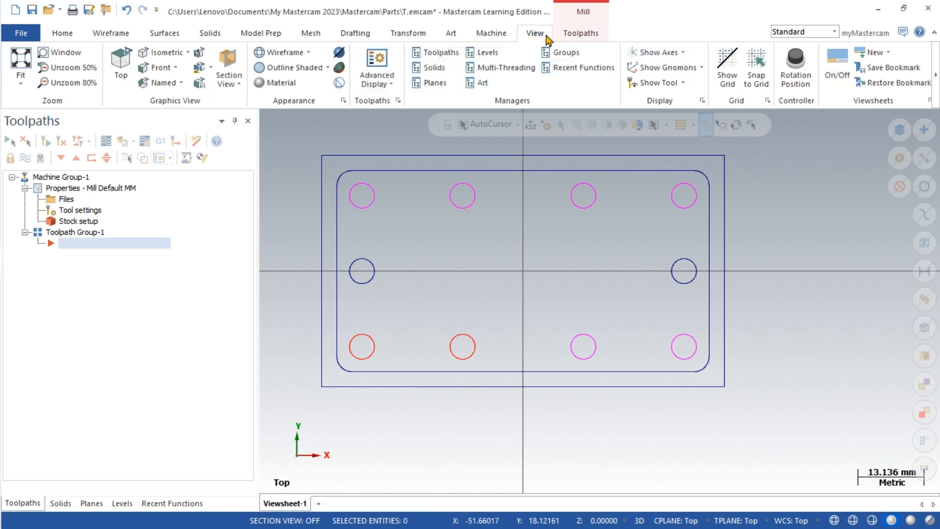
pyautogui.click(164, 52)
pyautogui.scroll(-4, 455, 267)
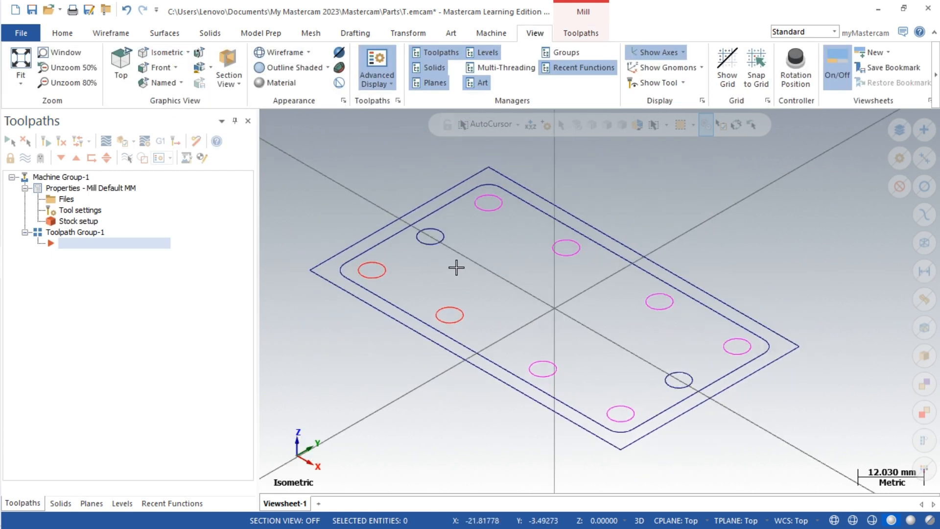
pyautogui.click(580, 35)
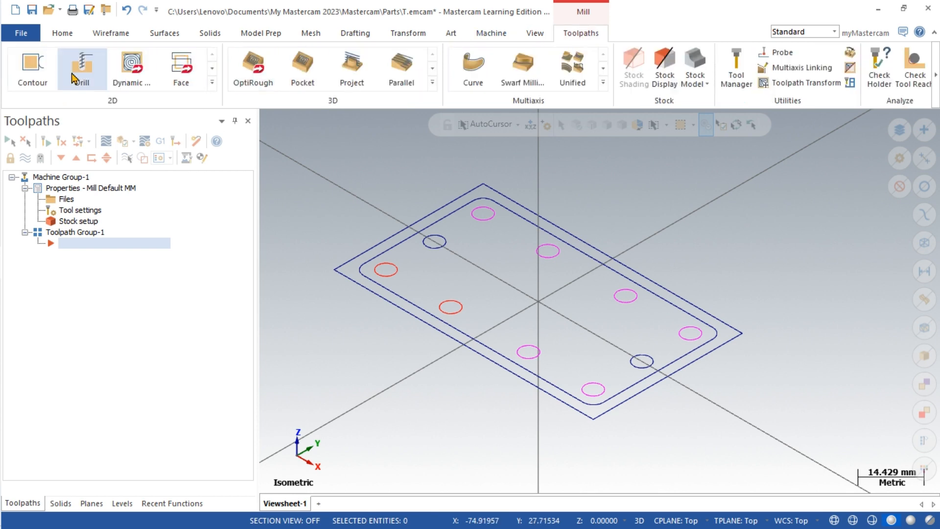
pyautogui.click(47, 80)
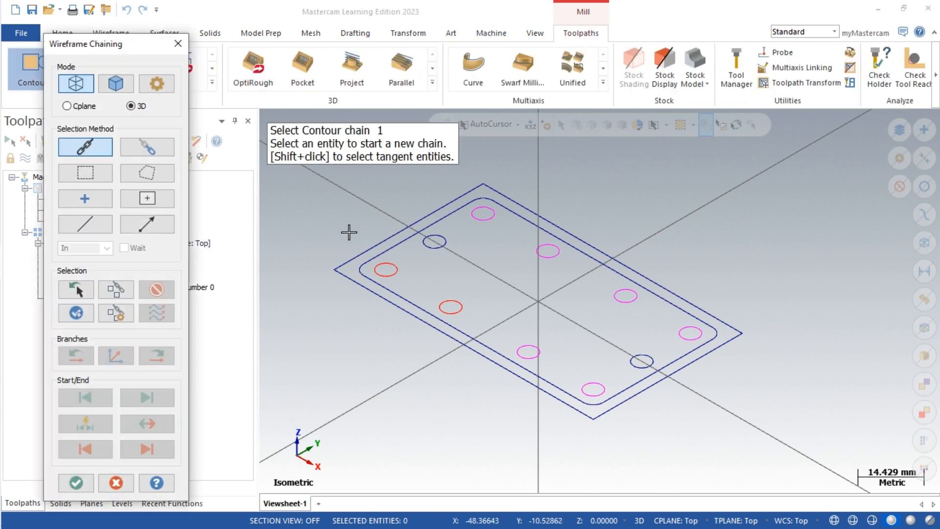
pyautogui.click(371, 260)
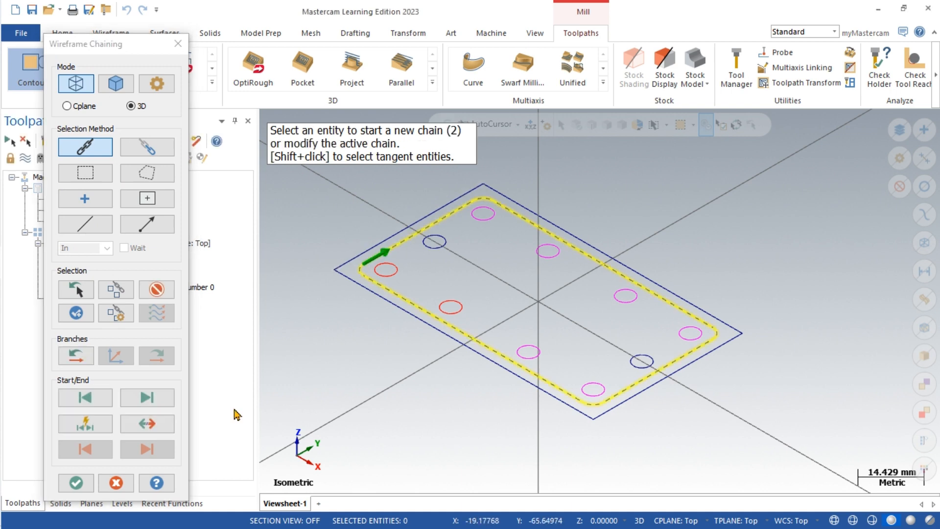
pyautogui.click(76, 482)
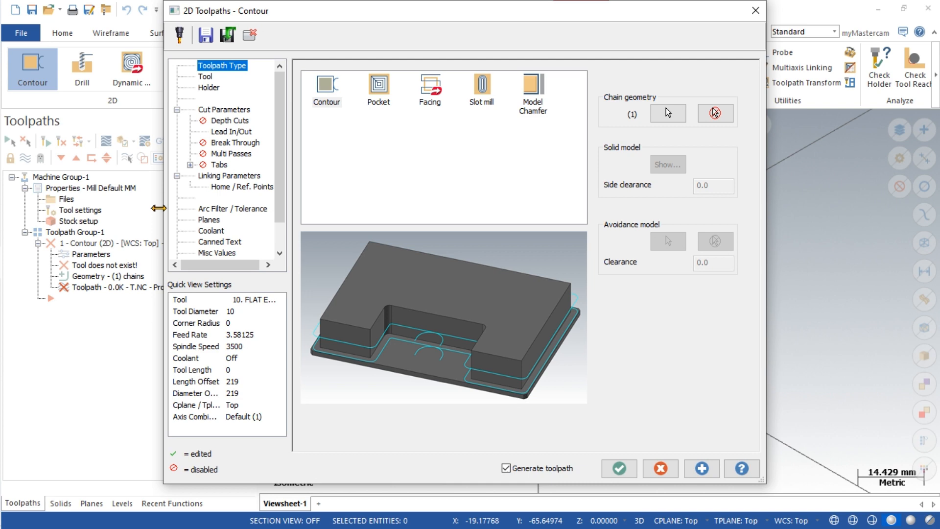
# Step: Assign the FLAT END MILL - 10 from the Mill_mm tool library to the contour toolpath
pyautogui.click(205, 76)
pyautogui.click(346, 215)
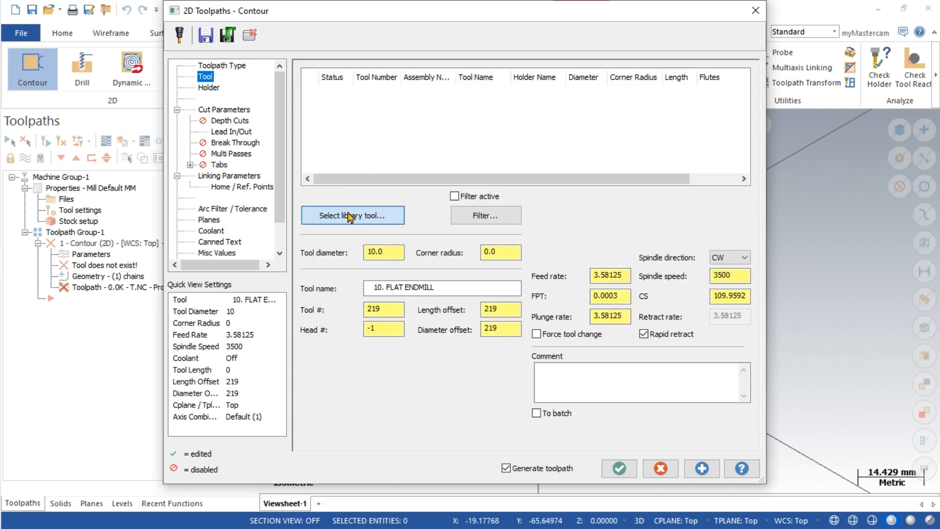
pyautogui.scroll(-20, 296, 204)
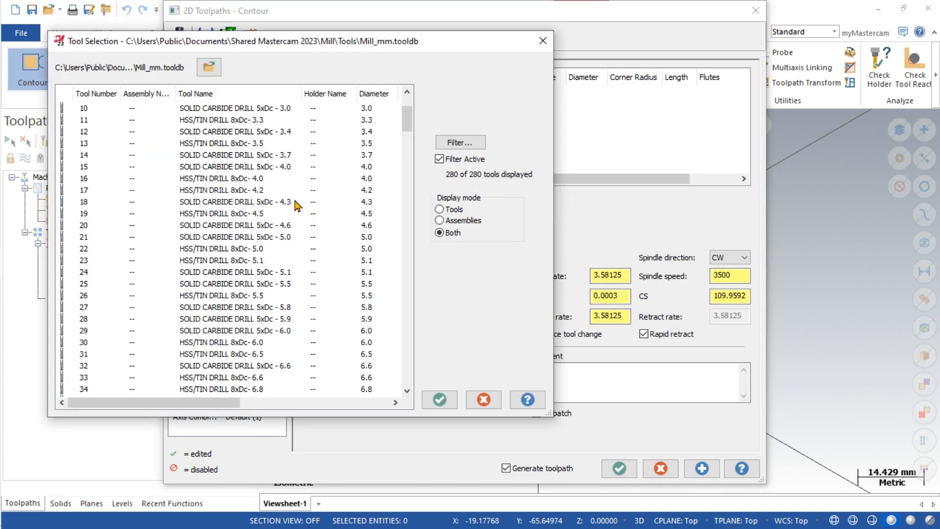
pyautogui.scroll(-20, 300, 243)
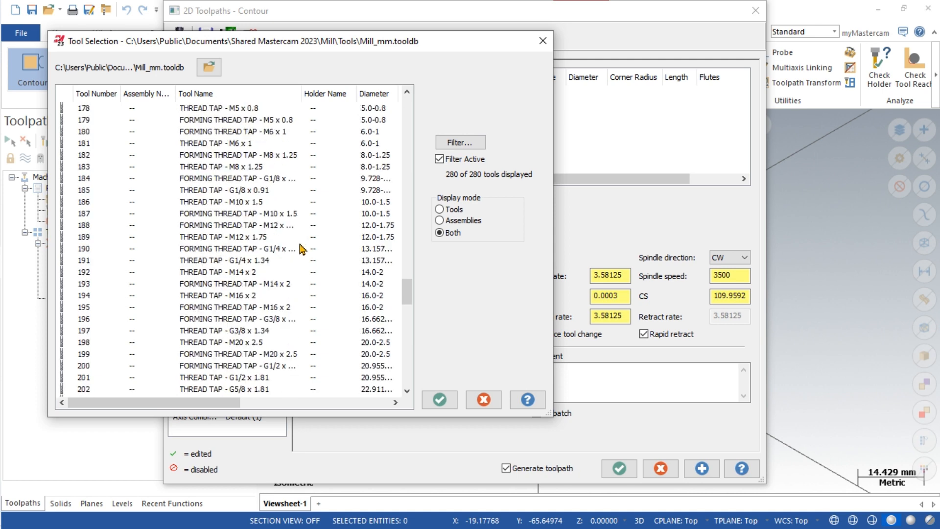
pyautogui.click(255, 156)
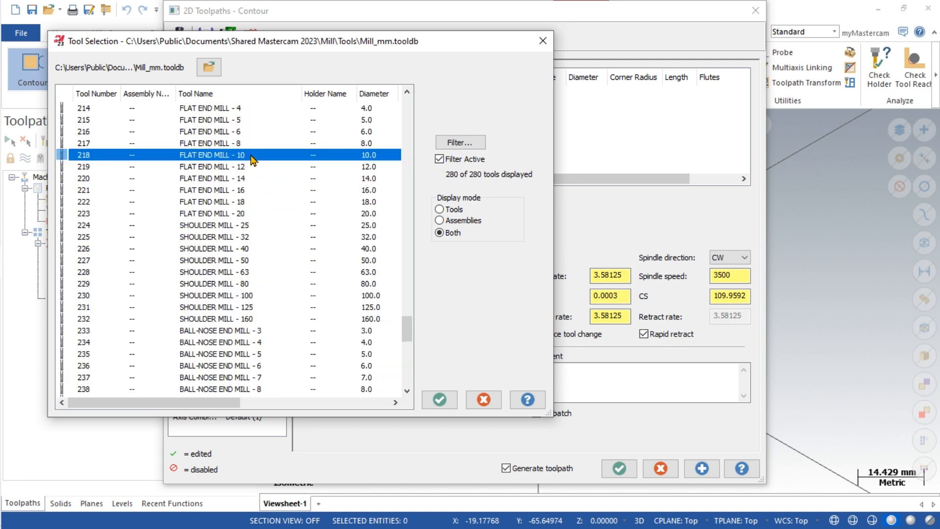
pyautogui.click(439, 399)
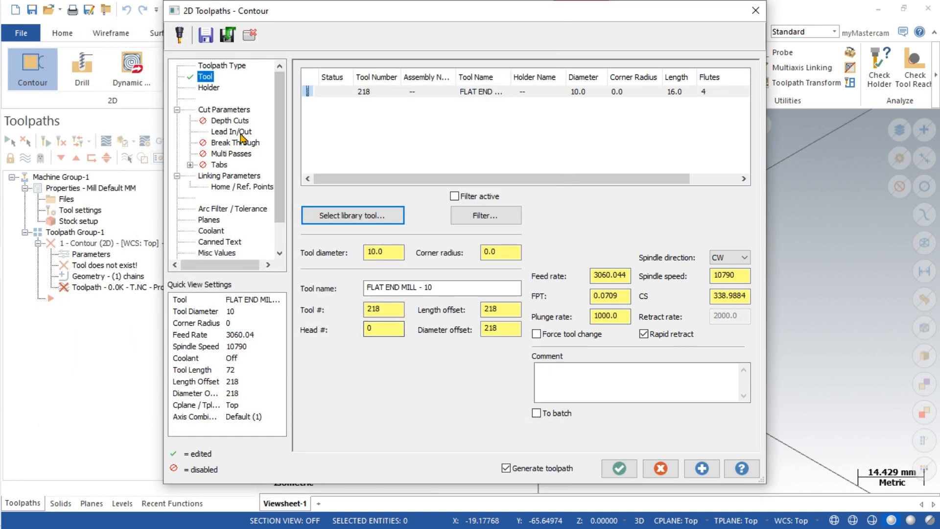
# Step: Enable depth cuts with a 2 mm maximum rough step, and multi passes with 2 rough passes at 5 mm spacing
pyautogui.click(227, 111)
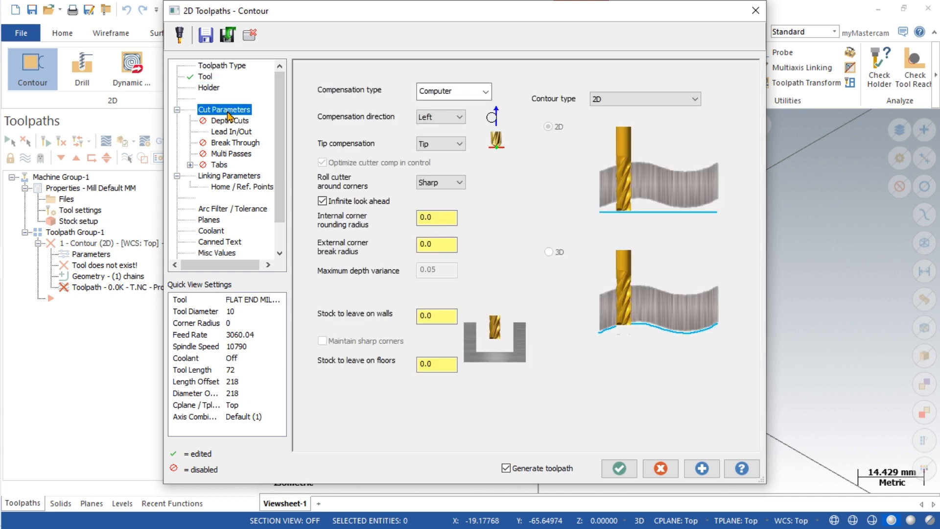
pyautogui.click(229, 122)
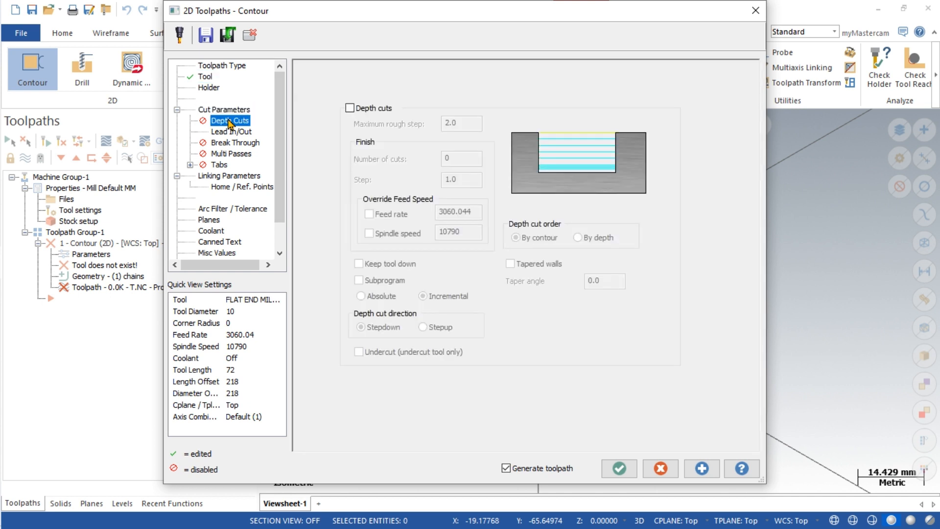
pyautogui.click(349, 108)
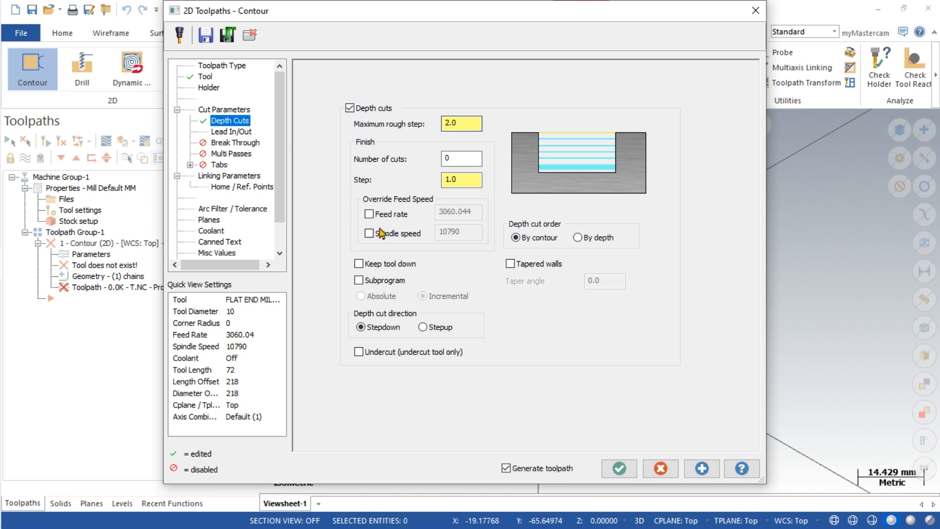
pyautogui.click(231, 153)
pyautogui.click(324, 71)
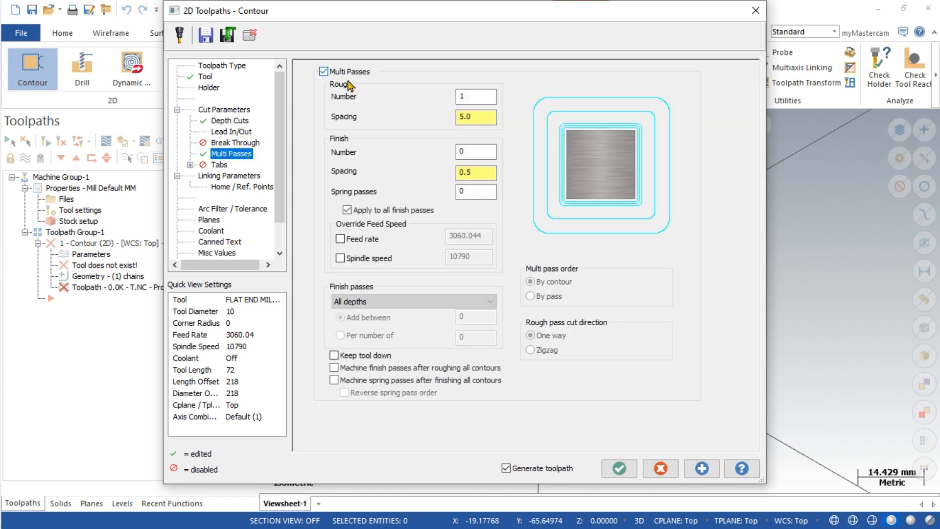
pyautogui.doubleClick(462, 99)
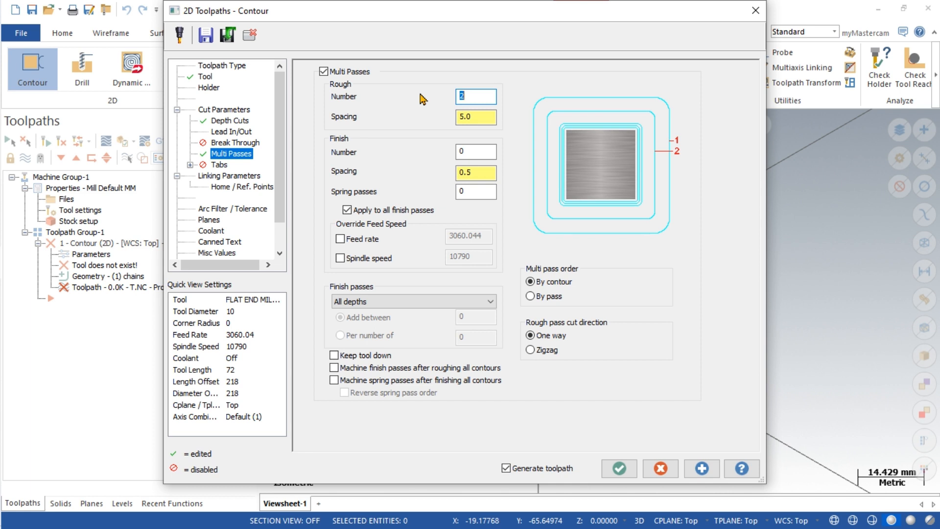
# Step: Make the contour's retract, feed plane and depth absolute in the linking parameters, and set the depth to -18 mm
pyautogui.click(235, 177)
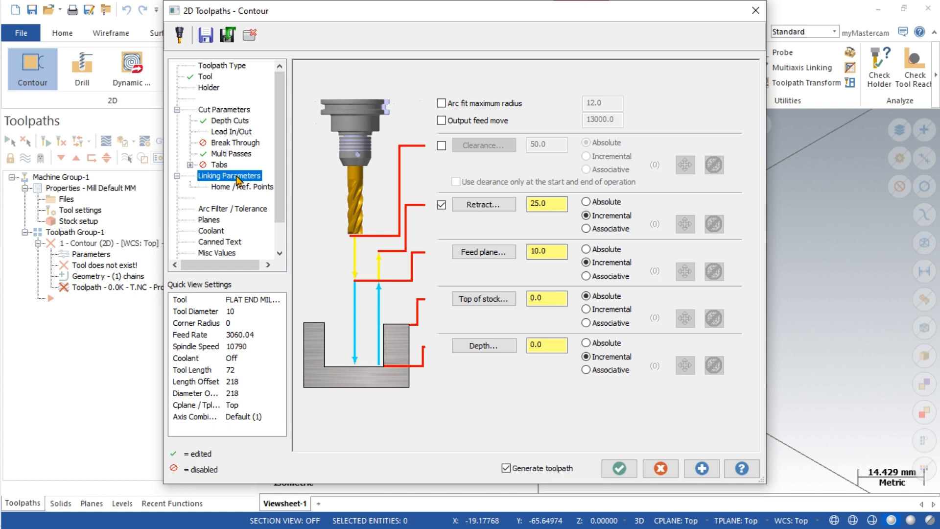
pyautogui.click(586, 202)
pyautogui.click(587, 249)
pyautogui.click(586, 343)
pyautogui.doubleClick(546, 344)
pyautogui.write('-18')
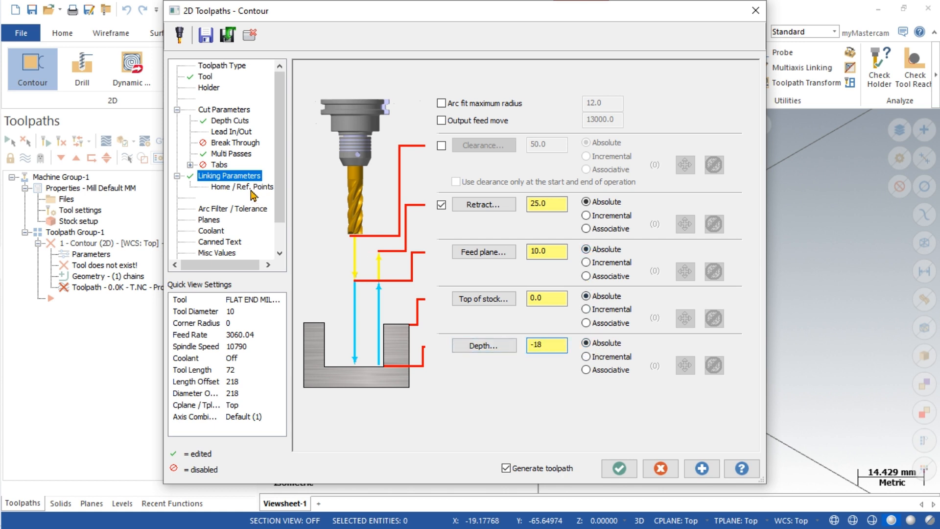
# Step: Review the multi passes, keep the tool down between depth cuts, and generate the contour toolpath
pyautogui.click(242, 154)
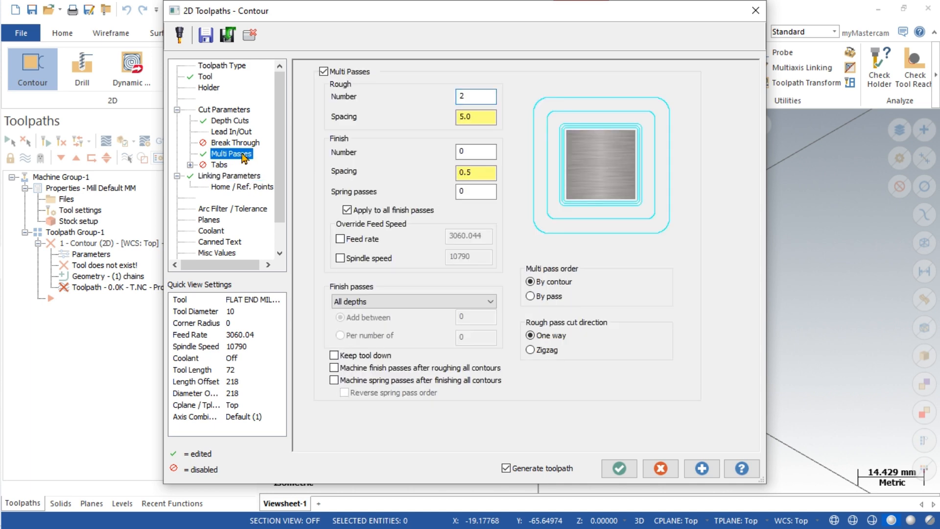
pyautogui.click(241, 126)
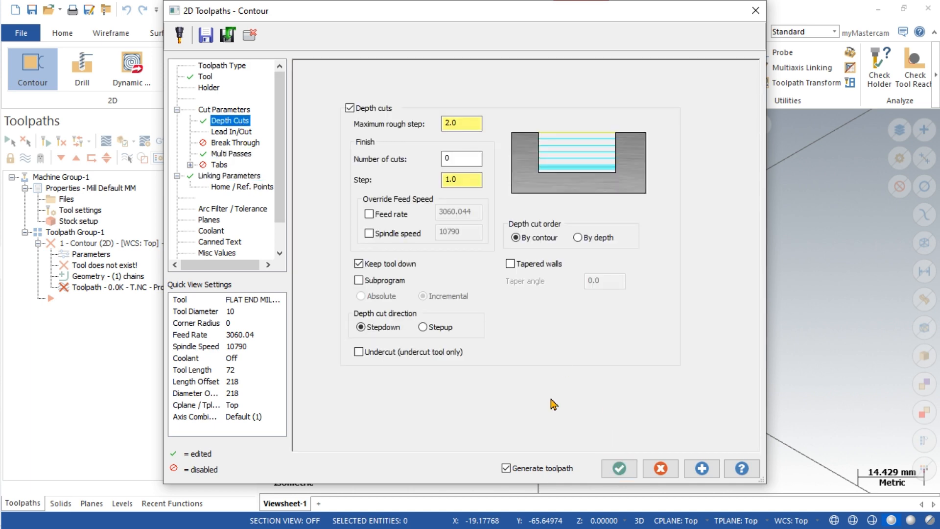
pyautogui.click(619, 467)
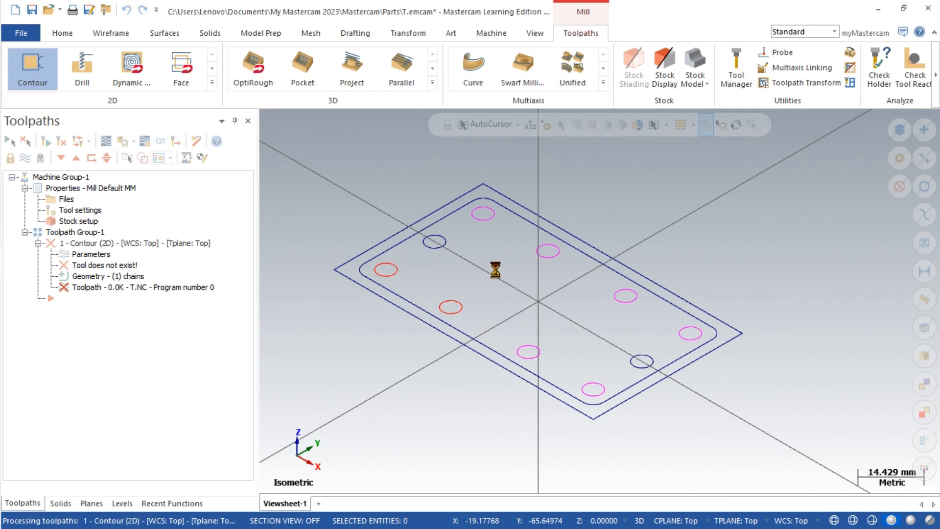
pyautogui.scroll(3, 354, 240)
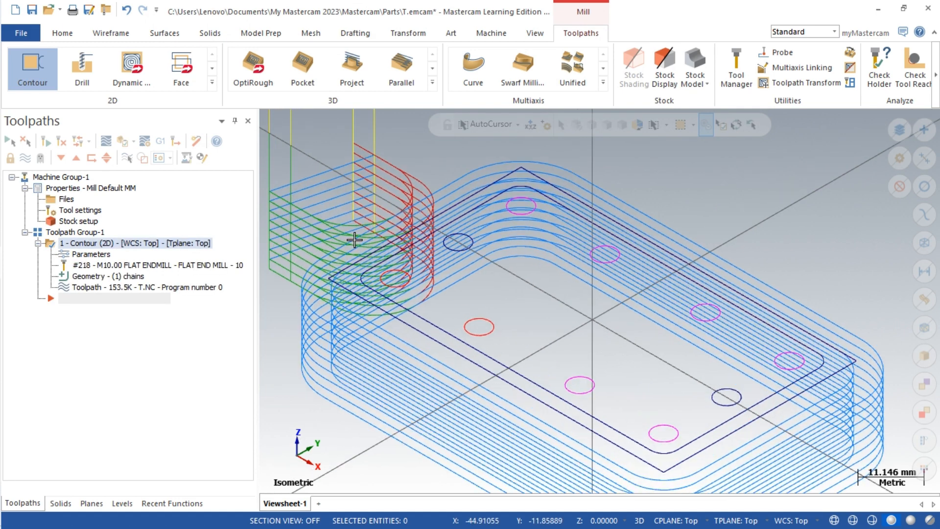
pyautogui.scroll(-3, 355, 240)
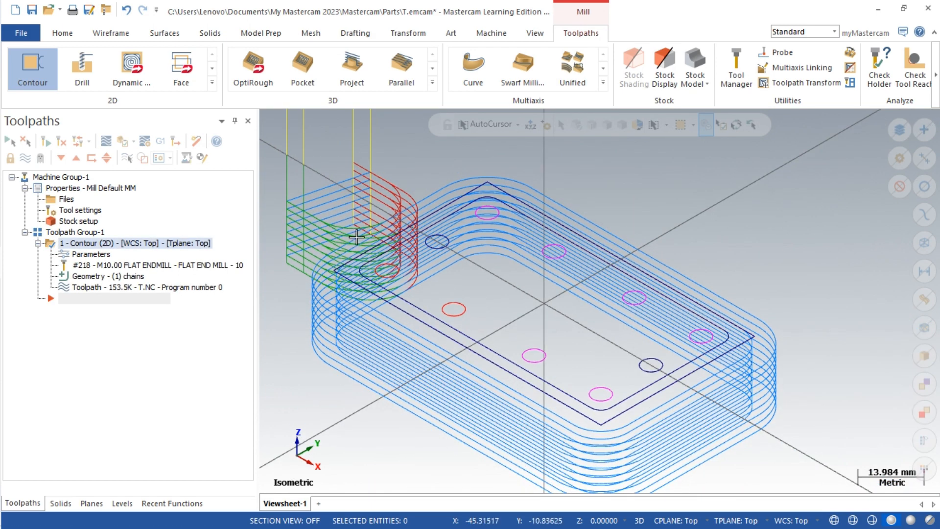
pyautogui.scroll(-1, 380, 233)
pyautogui.scroll(-2, 382, 233)
pyautogui.scroll(2, 370, 269)
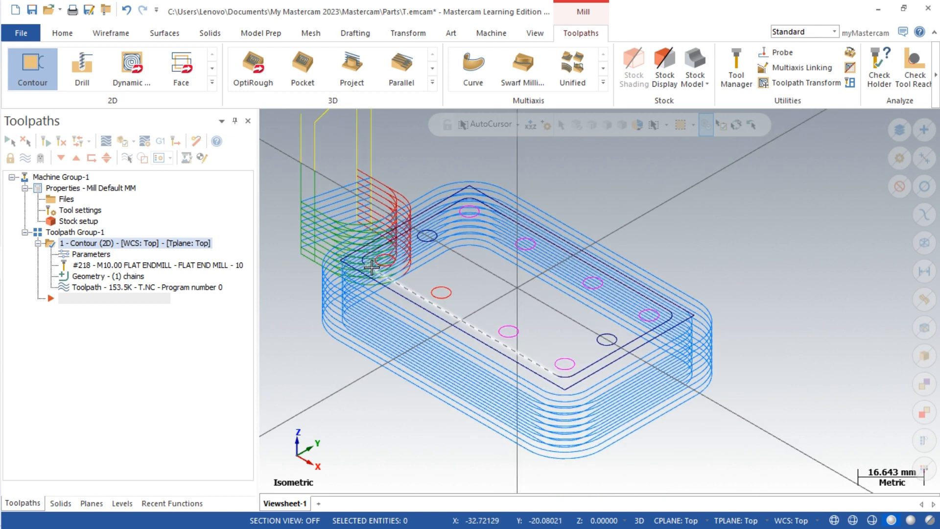
pyautogui.scroll(1, 484, 281)
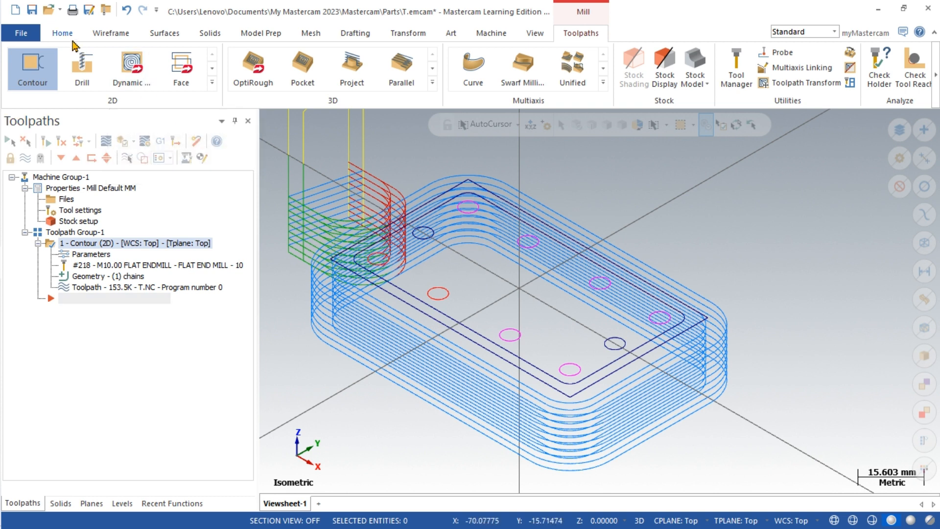
pyautogui.click(212, 68)
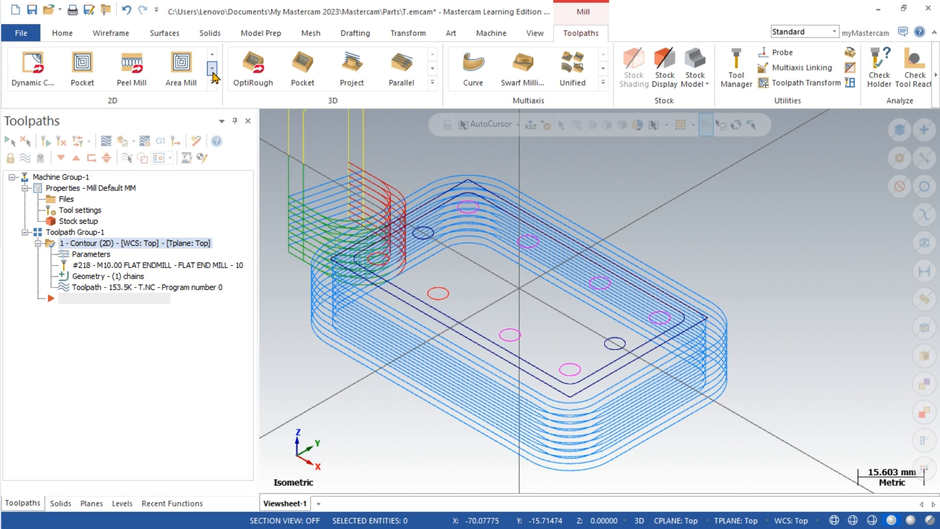
pyautogui.click(82, 71)
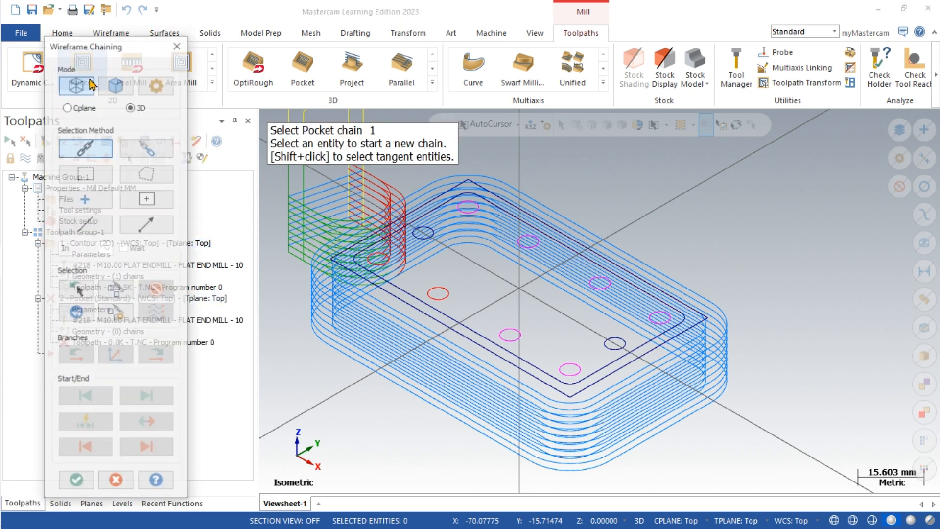
pyautogui.click(375, 255)
pyautogui.click(423, 233)
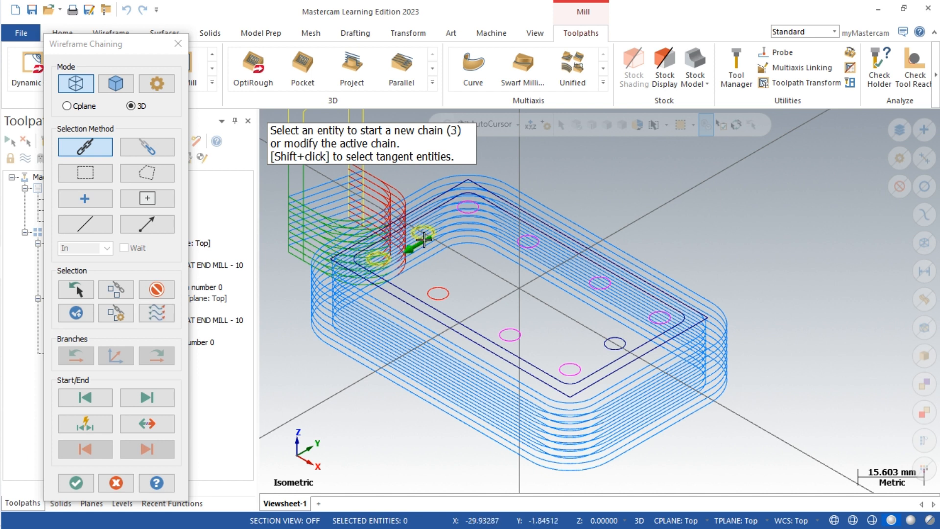
pyautogui.click(470, 216)
pyautogui.click(527, 243)
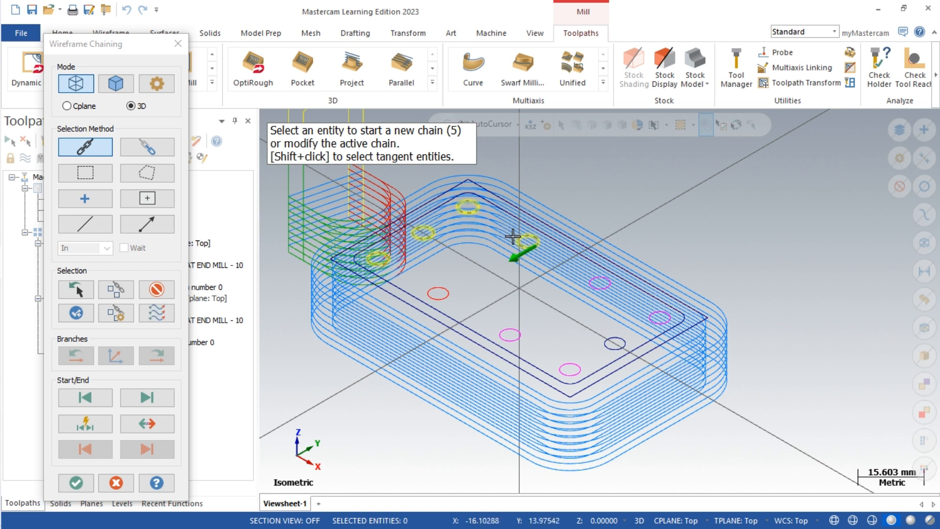
pyautogui.click(588, 283)
pyautogui.click(641, 319)
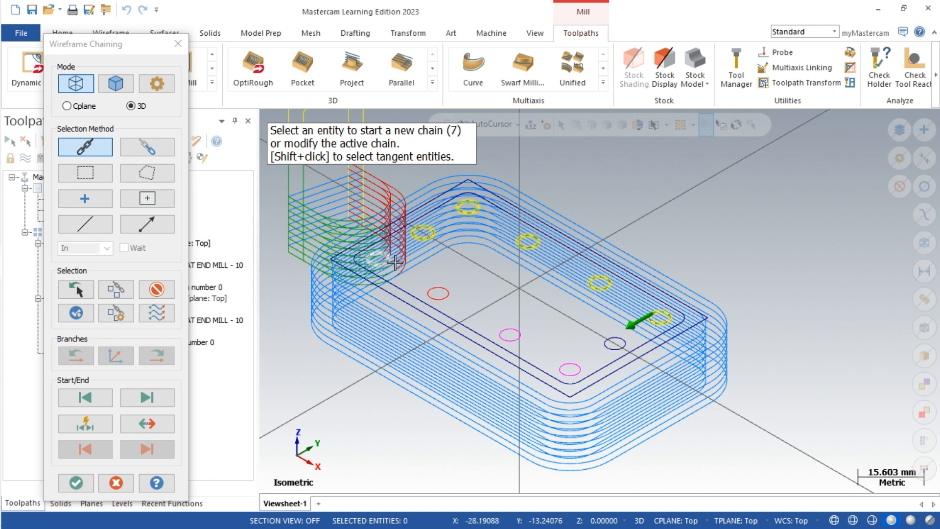
pyautogui.click(178, 43)
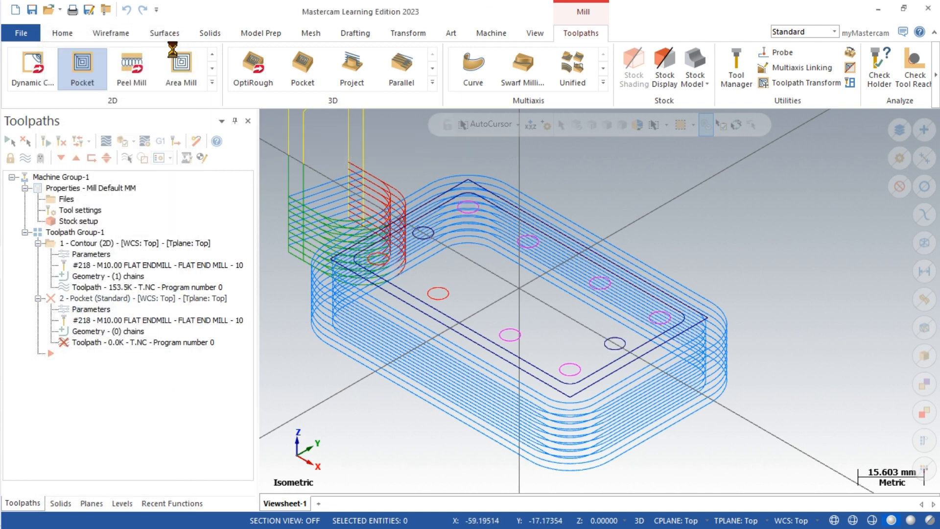
pyautogui.click(548, 303)
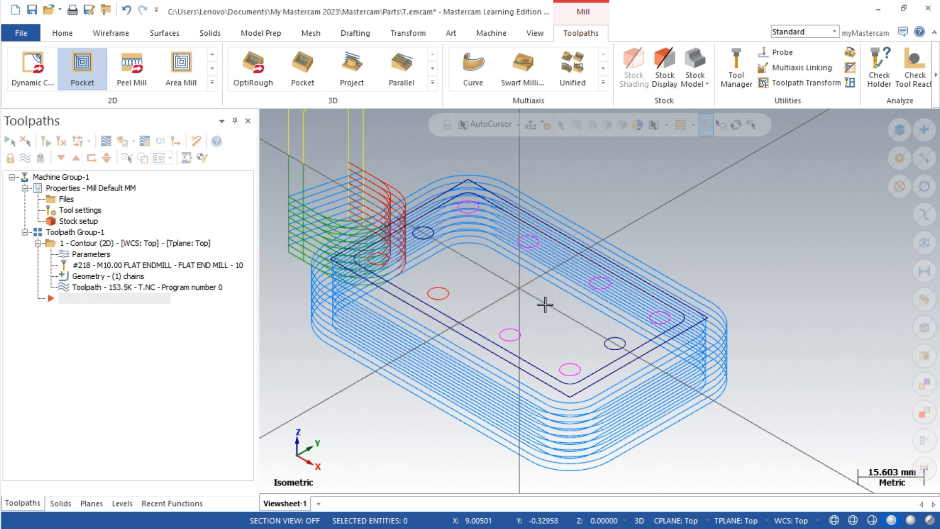
# Step: Start a 2D Pocket toolpath and chain the first six hole circles from the part's left end, reversing chain directions where needed
pyautogui.click(81, 73)
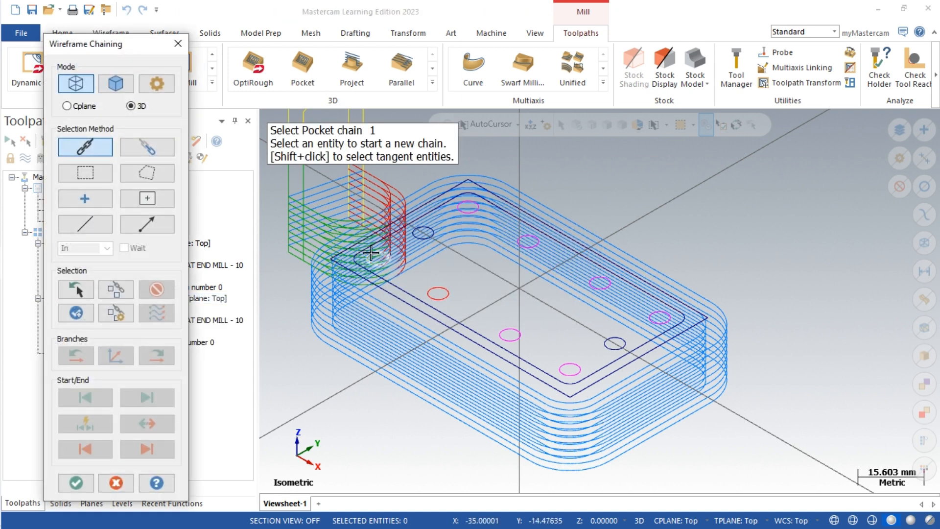
pyautogui.click(371, 253)
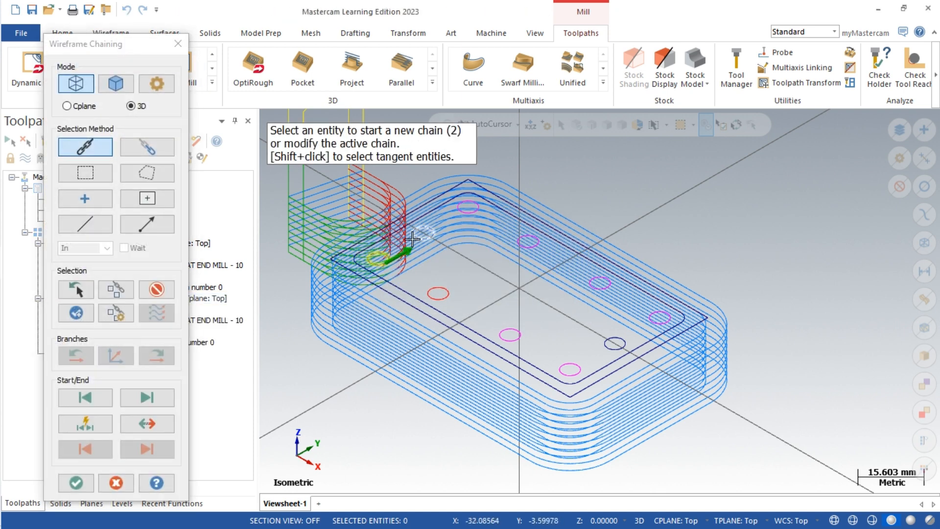
pyautogui.click(163, 428)
pyautogui.click(424, 234)
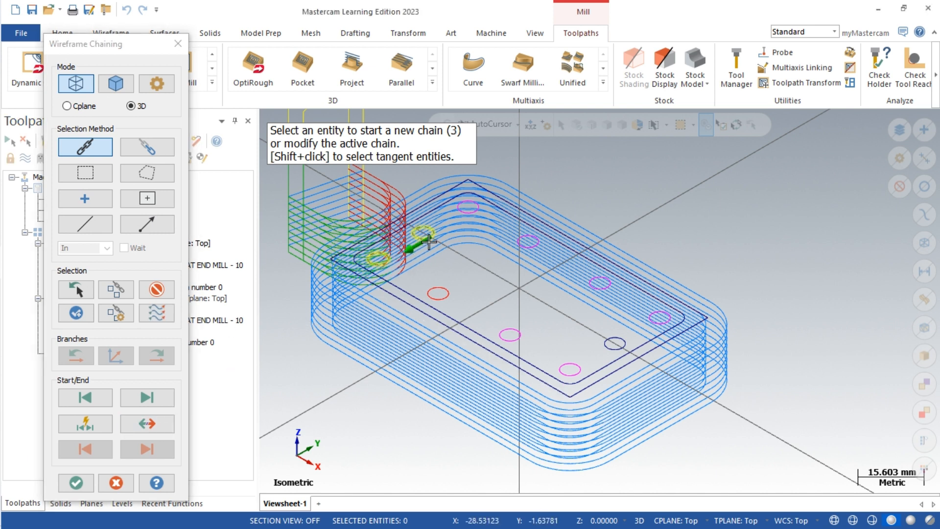
pyautogui.click(480, 212)
pyautogui.click(167, 423)
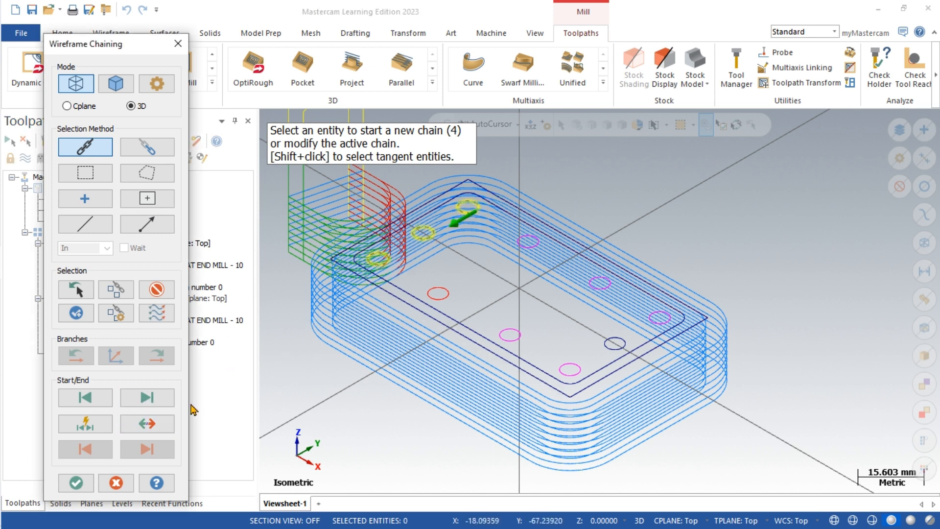
pyautogui.click(445, 291)
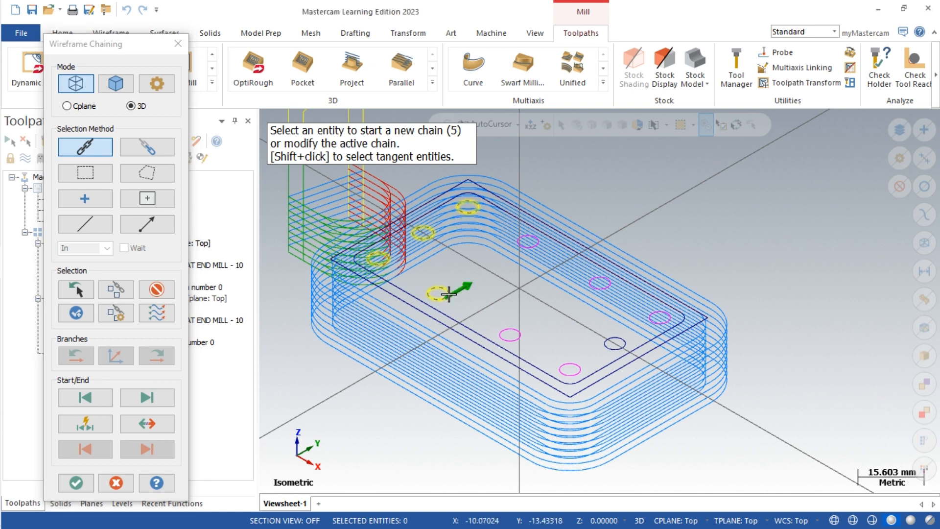
pyautogui.click(153, 421)
pyautogui.click(525, 247)
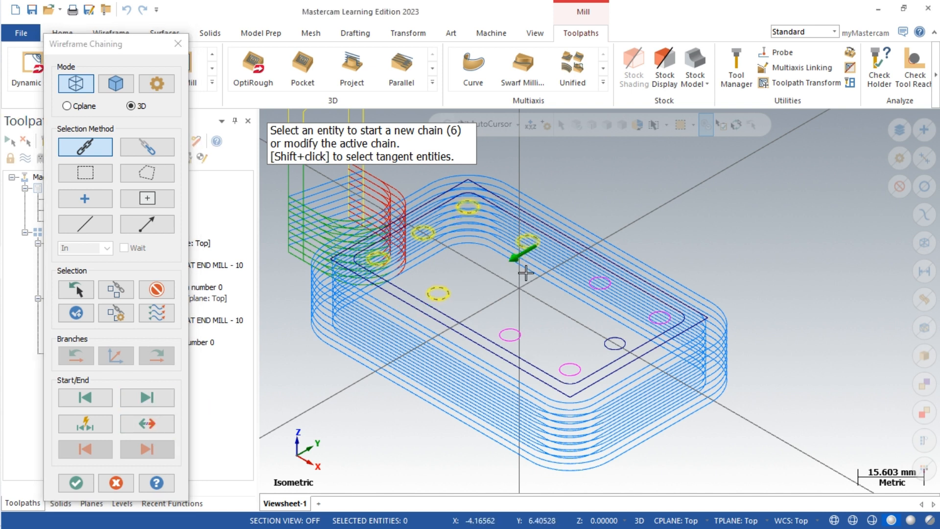
pyautogui.click(520, 335)
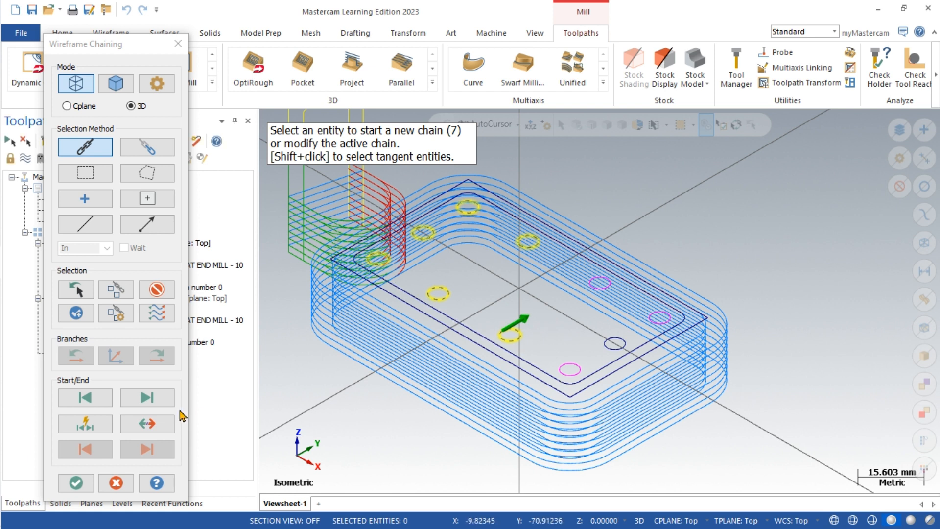
# Step: Chain the remaining four hole circles near the part's right end, reverse chain directions where needed, and accept the chain selection
pyautogui.click(607, 282)
pyautogui.click(649, 314)
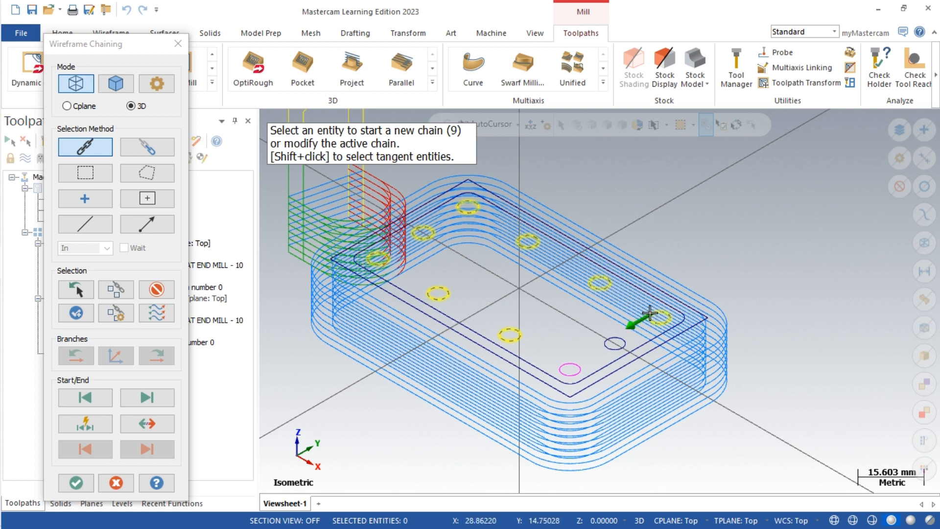
pyautogui.click(158, 423)
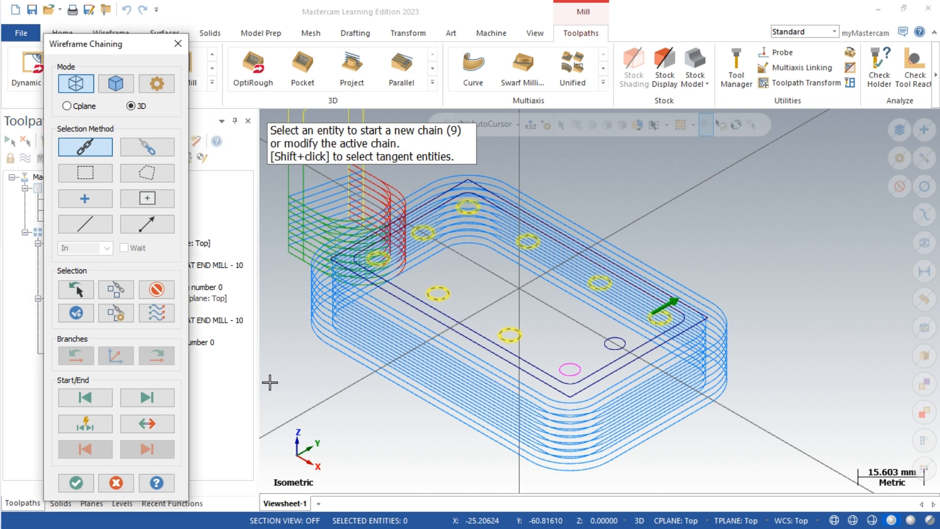
pyautogui.click(612, 333)
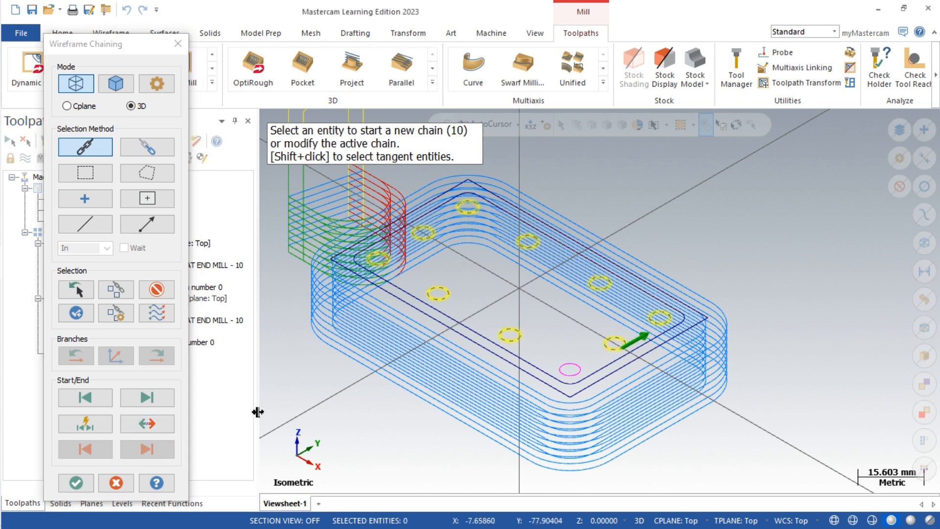
pyautogui.click(166, 426)
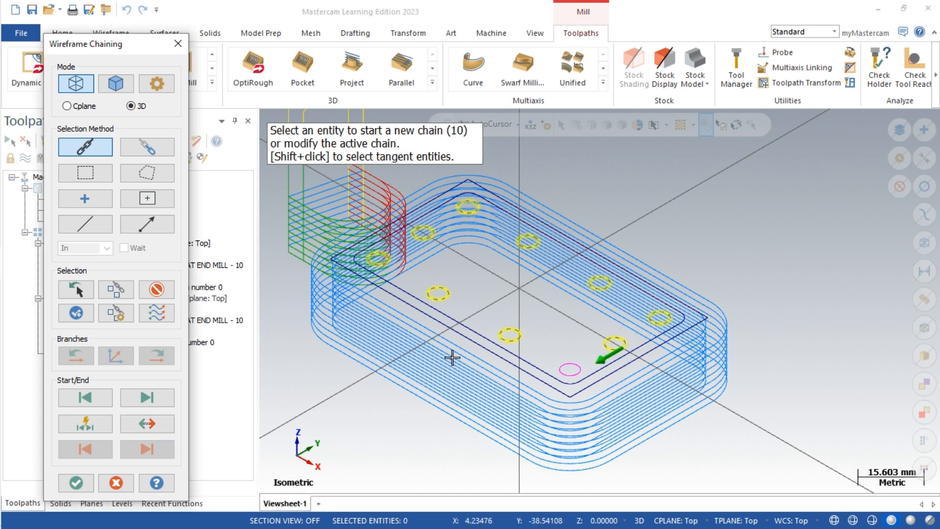
pyautogui.click(579, 365)
pyautogui.click(158, 424)
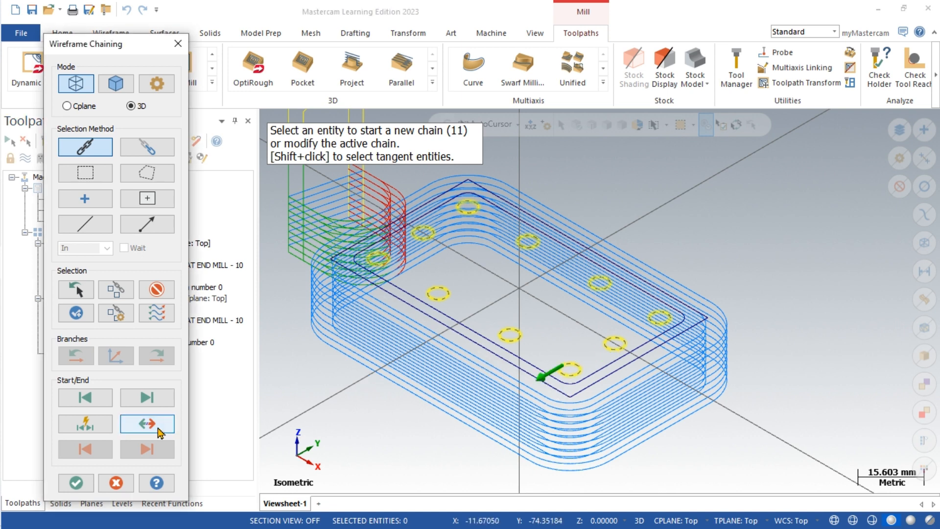
pyautogui.click(157, 427)
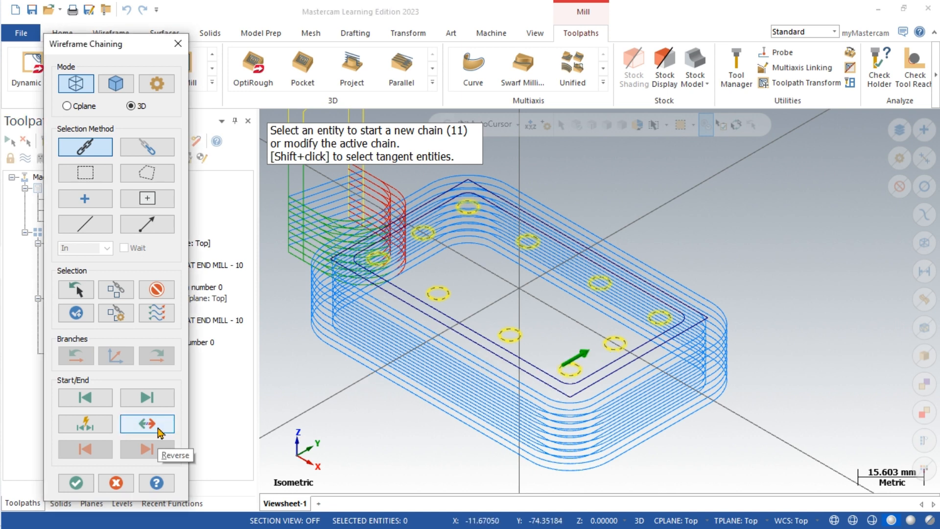
pyautogui.click(76, 483)
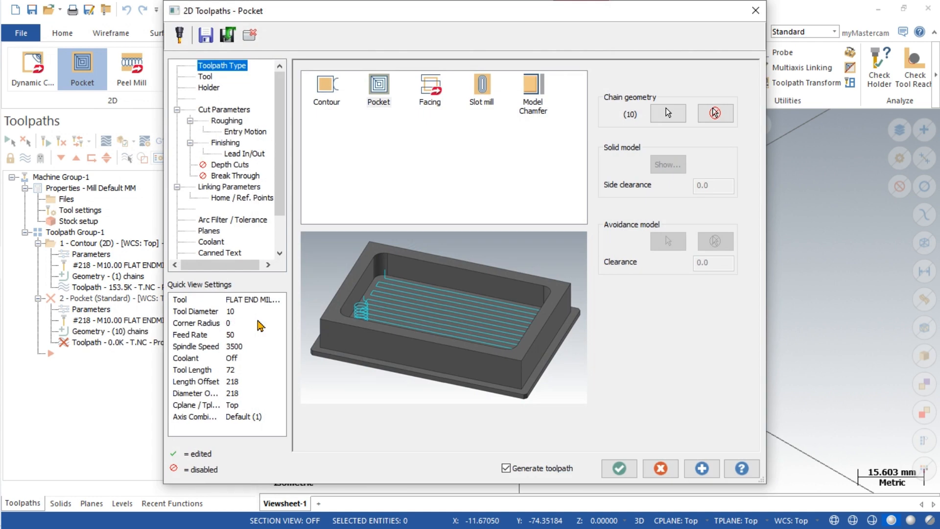
# Step: Assign the FLAT END MILL - 3 from the Mill_mm tool library to the pocket toolpath
pyautogui.click(206, 78)
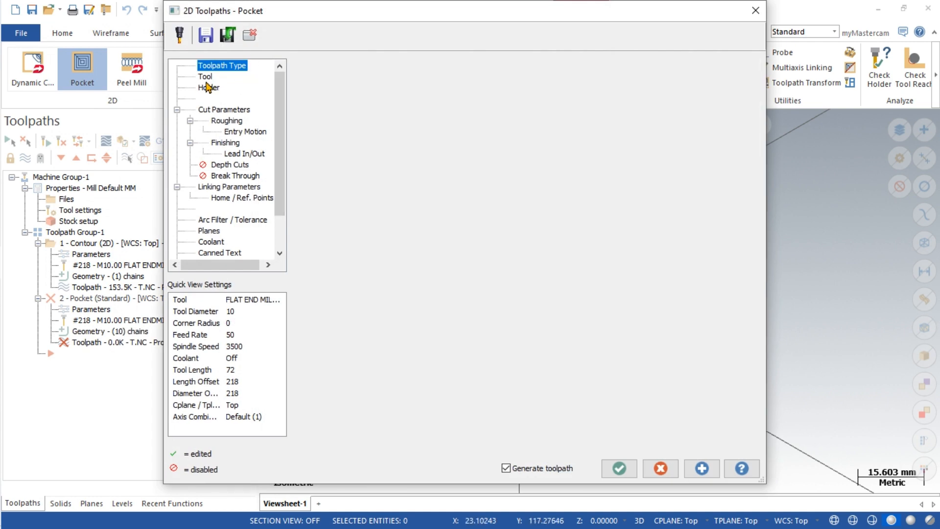
pyautogui.click(353, 216)
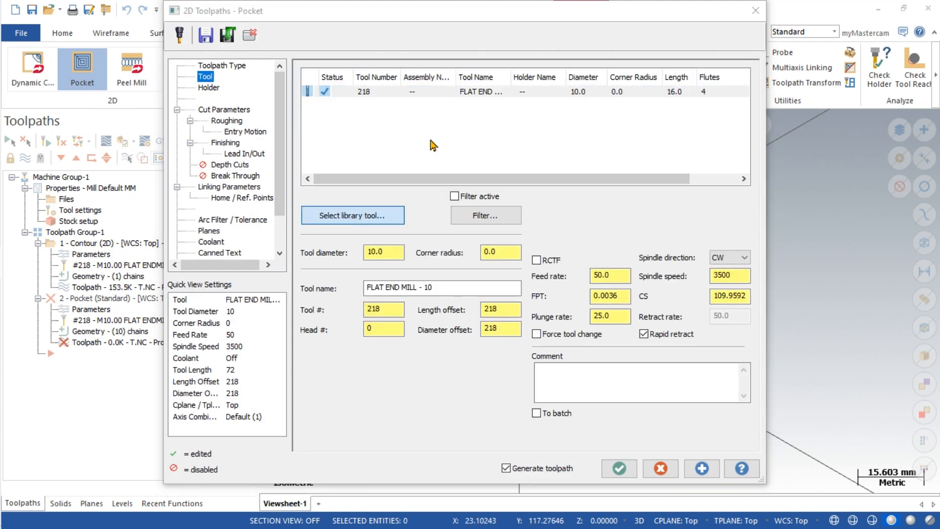
pyautogui.scroll(-6, 220, 306)
pyautogui.scroll(-20, 220, 306)
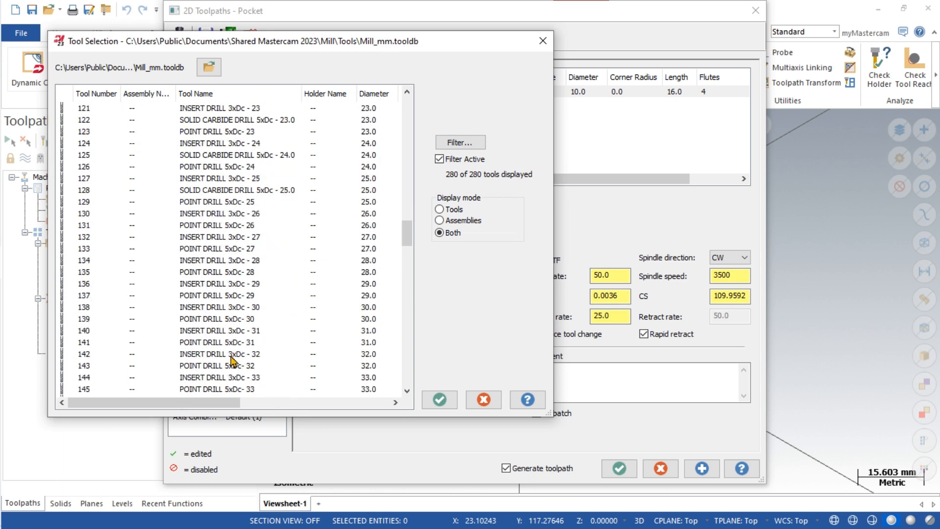
pyautogui.scroll(-12, 233, 360)
pyautogui.scroll(3, 230, 350)
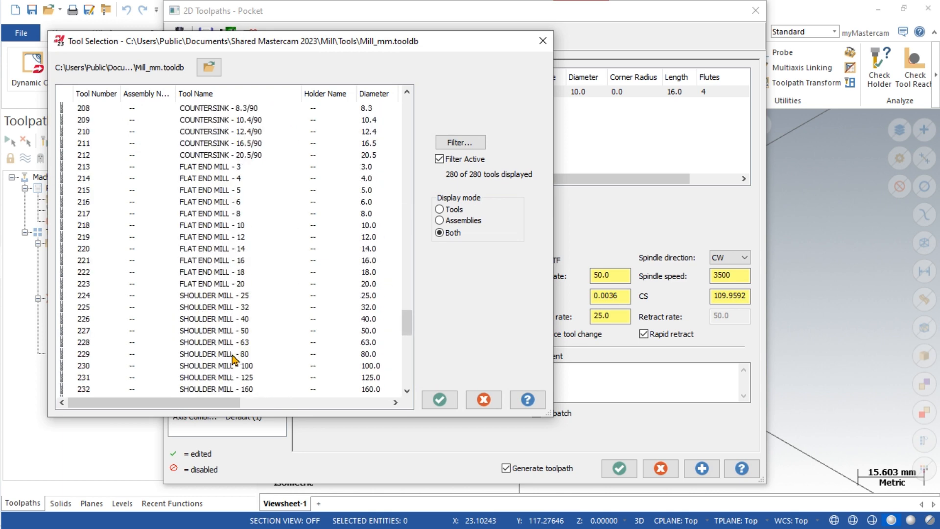
pyautogui.click(231, 203)
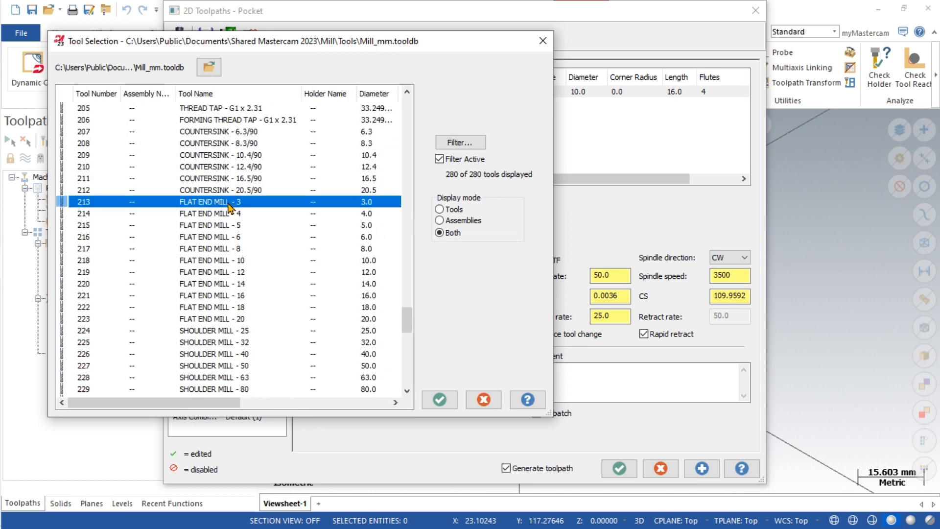
pyautogui.click(439, 399)
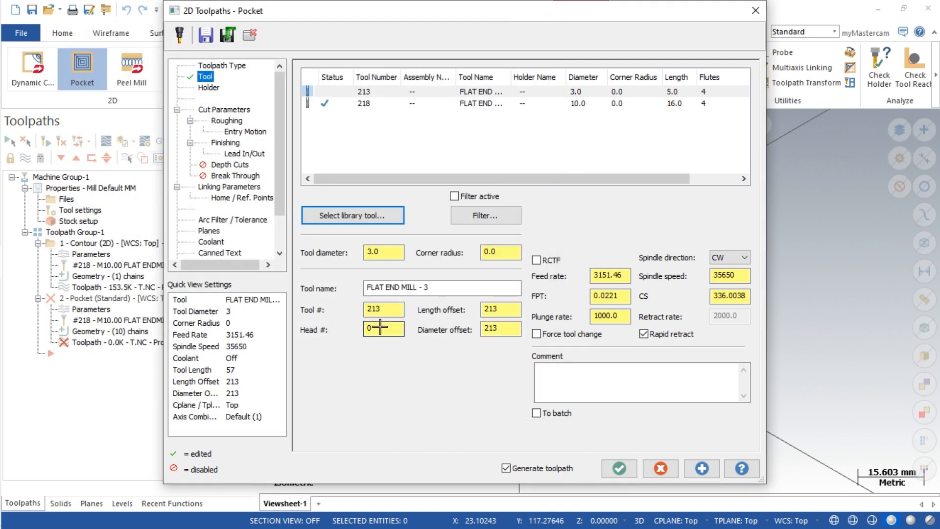
# Step: Set the pocket's stock to leave on walls and on floors to 0 in the cut parameters
pyautogui.click(224, 113)
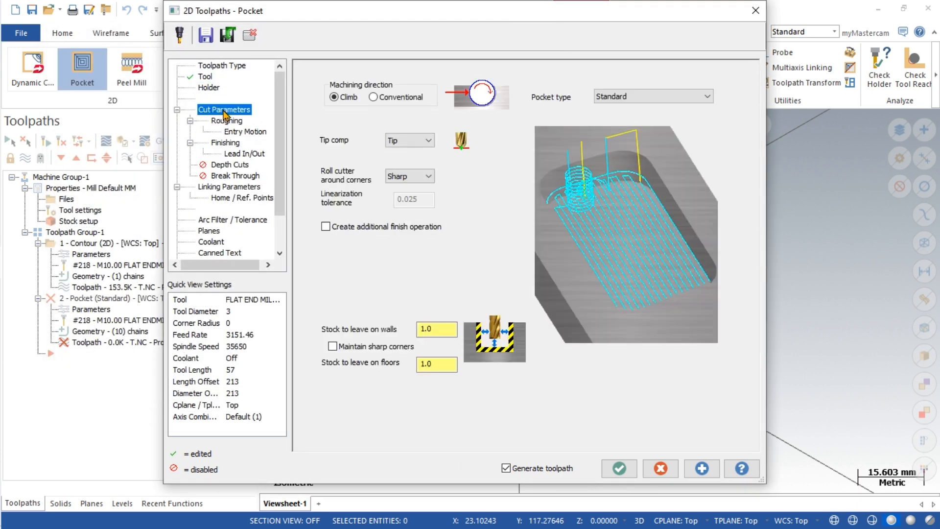
pyautogui.click(227, 121)
pyautogui.click(235, 111)
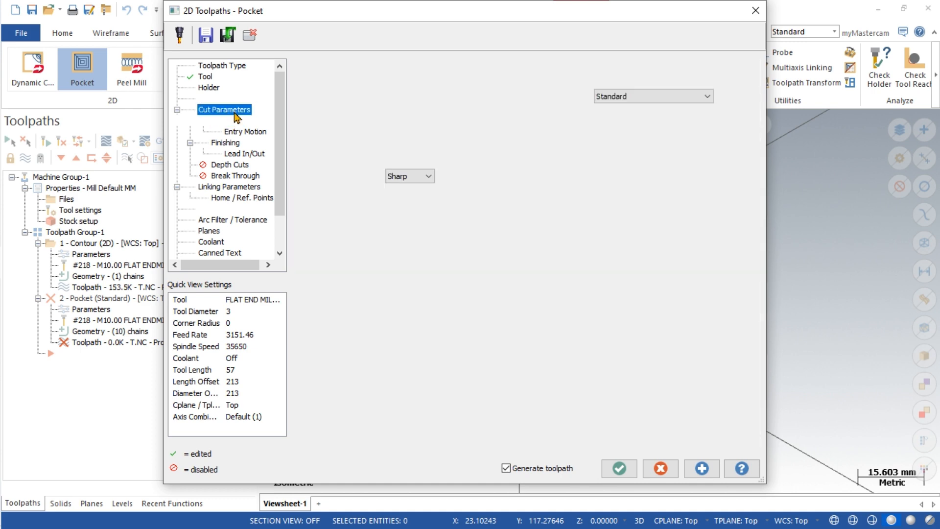
pyautogui.doubleClick(443, 329)
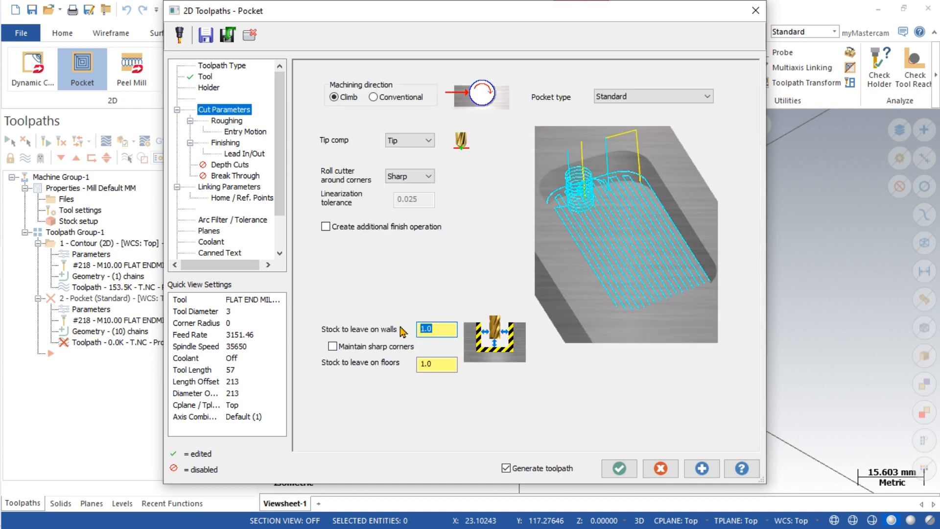
pyautogui.write('0')
pyautogui.doubleClick(433, 363)
pyautogui.write('0')
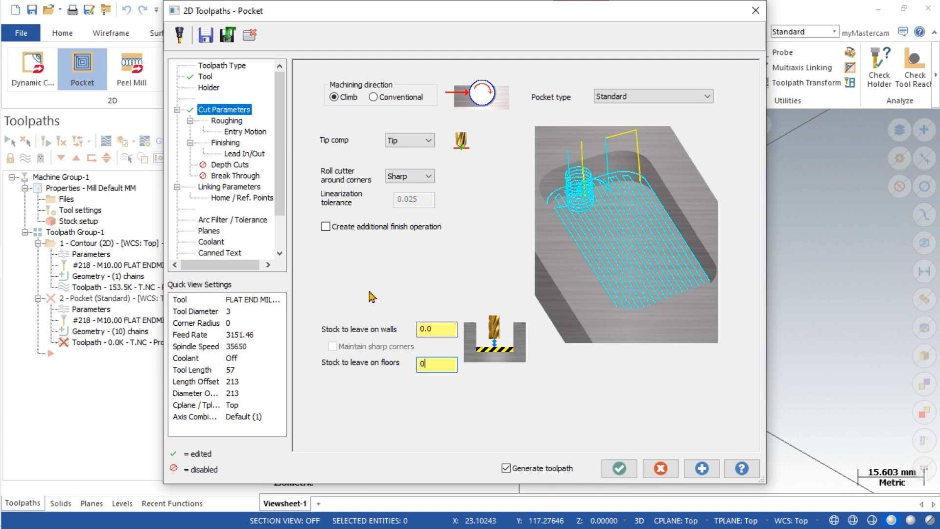
# Step: Review the pocket's roughing settings and compare the Ramp, Off and Helix entry motions, leaving Helix selected
pyautogui.click(233, 124)
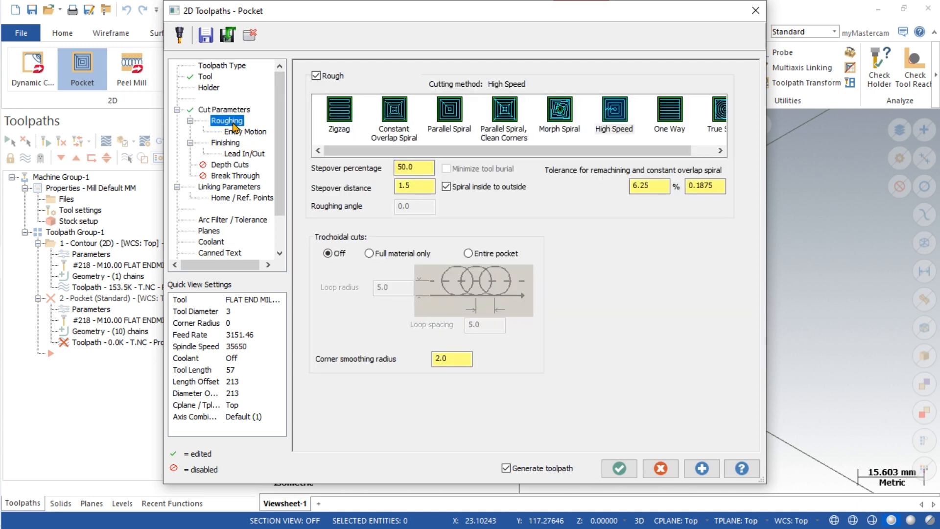
pyautogui.click(244, 132)
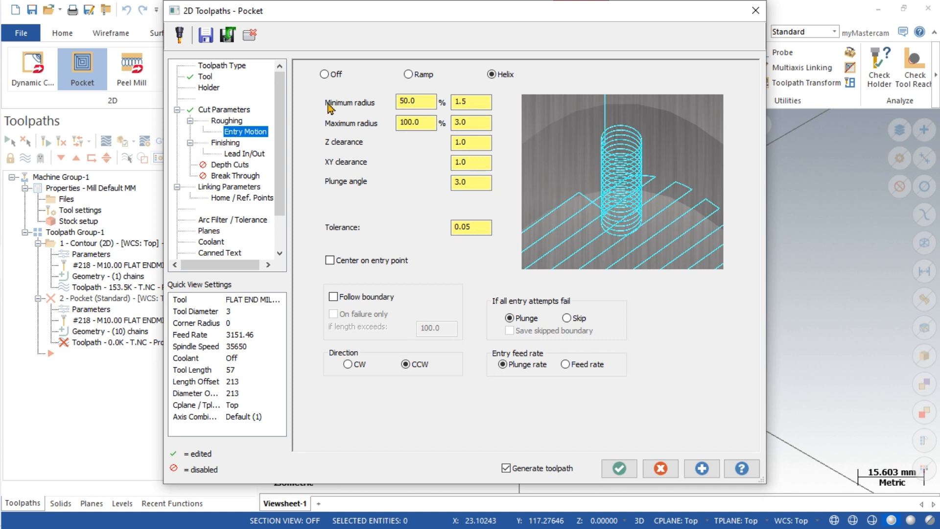
pyautogui.click(417, 76)
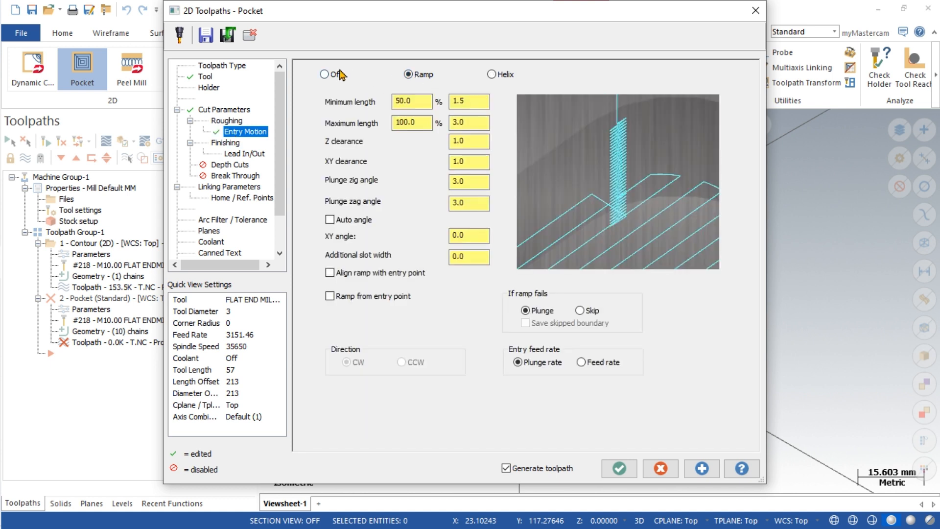
pyautogui.click(335, 76)
pyautogui.click(496, 82)
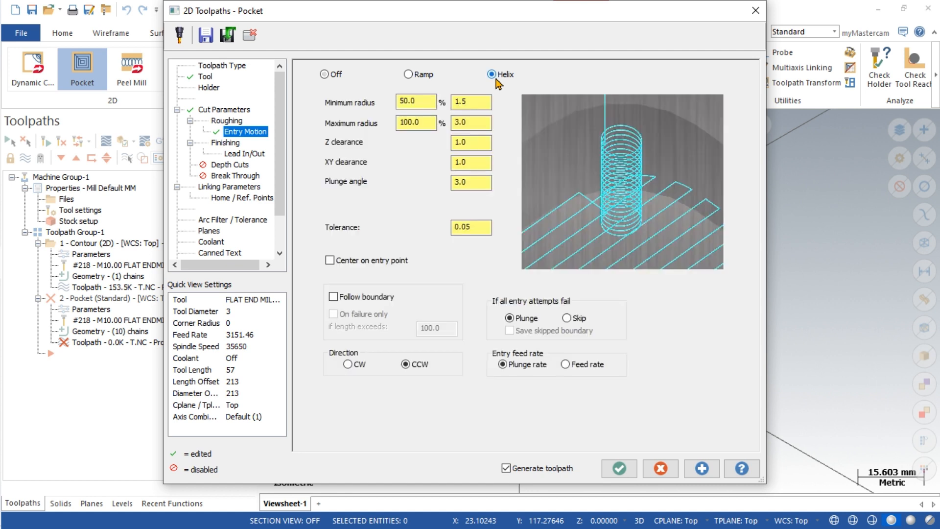
# Step: Enable the pocket's depth cuts with a 1 mm maximum rough step and keep tool down, and set its absolute depth to -10 mm
pyautogui.click(233, 166)
pyautogui.click(327, 81)
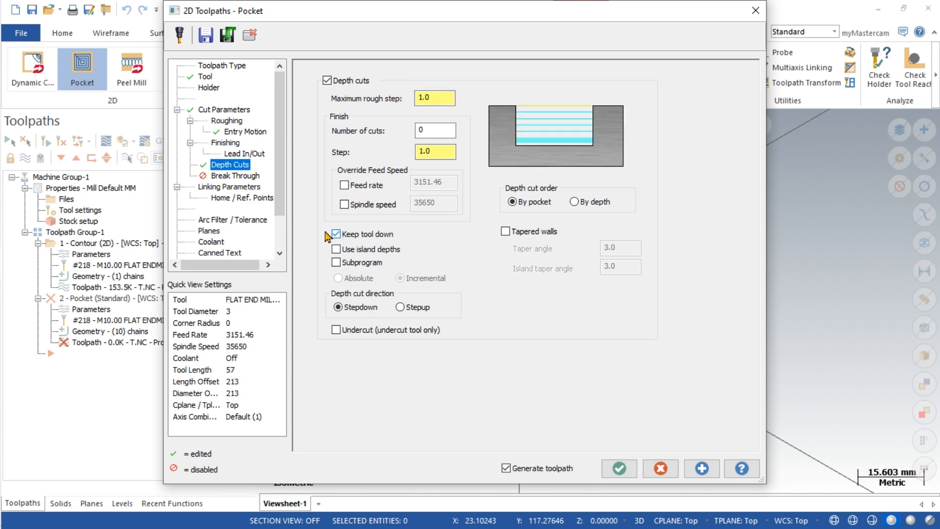
pyautogui.click(247, 187)
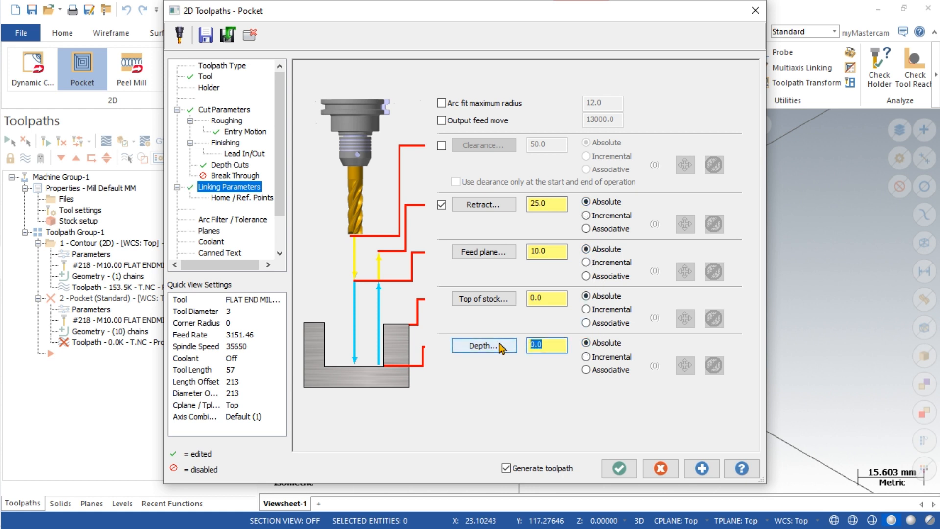
pyautogui.click(620, 469)
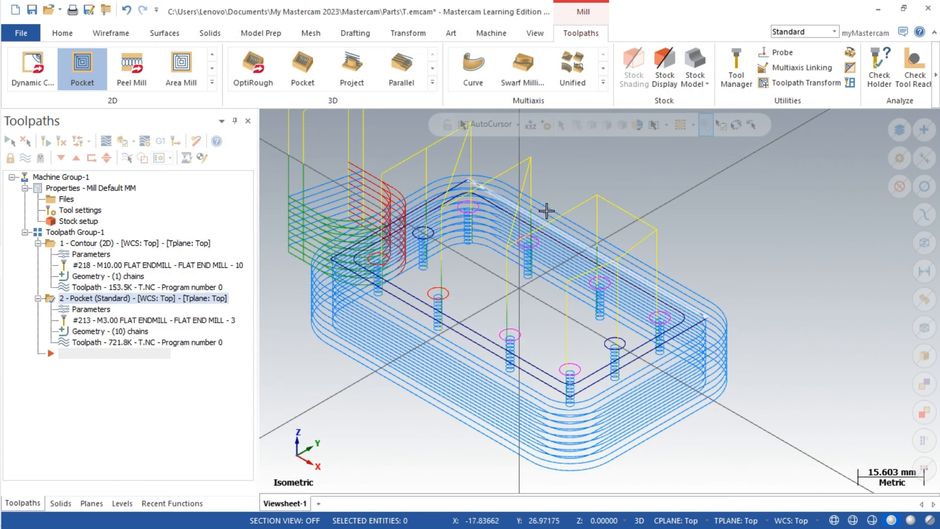
# Step: Run the Verify simulation of both toolpaths at a slower playback speed and inspect the machined part
pyautogui.scroll(-1, 567, 246)
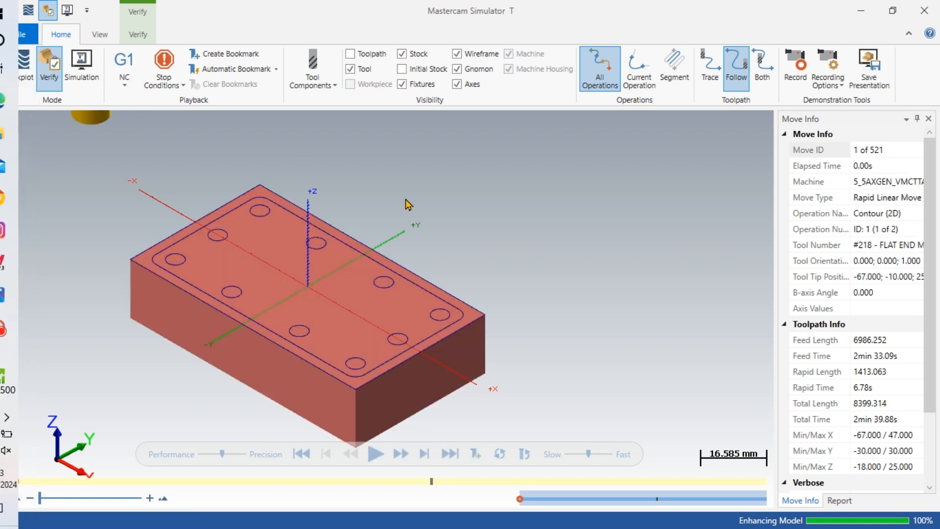
pyautogui.scroll(-4, 487, 193)
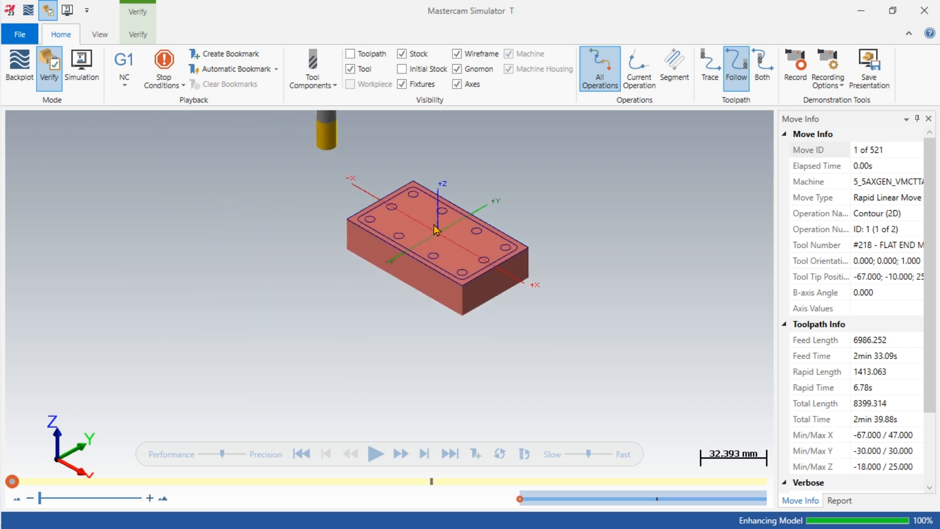
pyautogui.scroll(3, 488, 220)
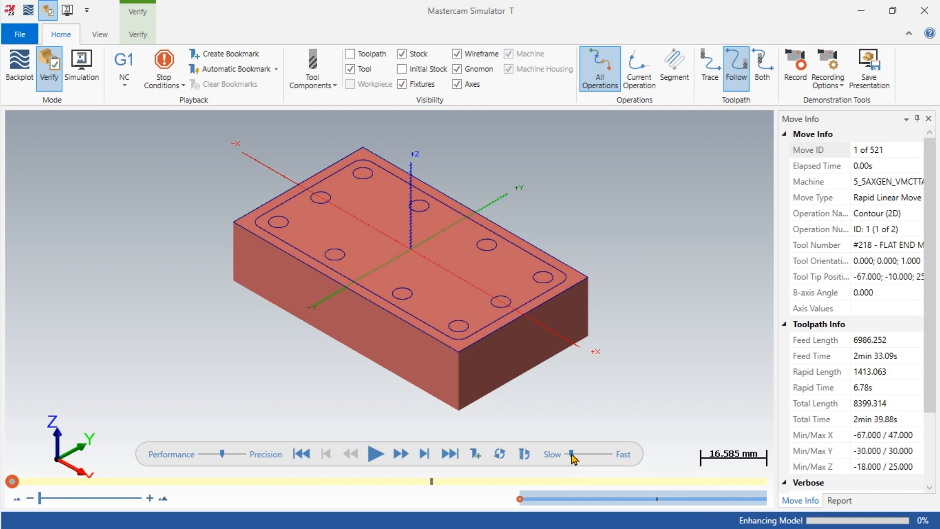
pyautogui.click(382, 462)
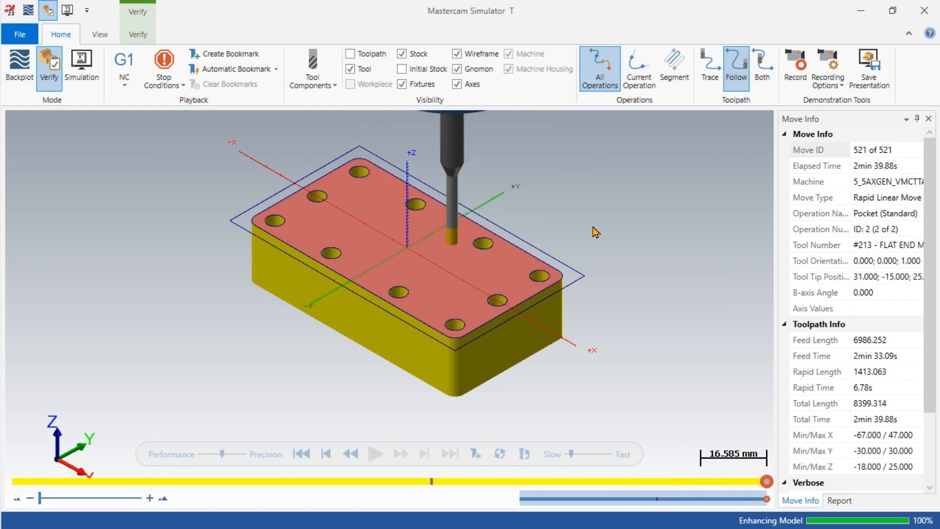
pyautogui.scroll(1, 546, 280)
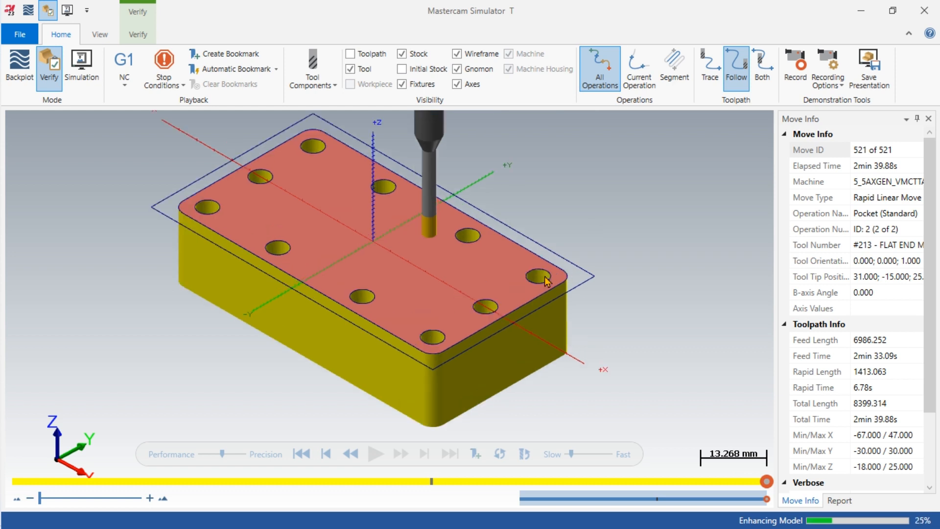
pyautogui.scroll(-2, 476, 246)
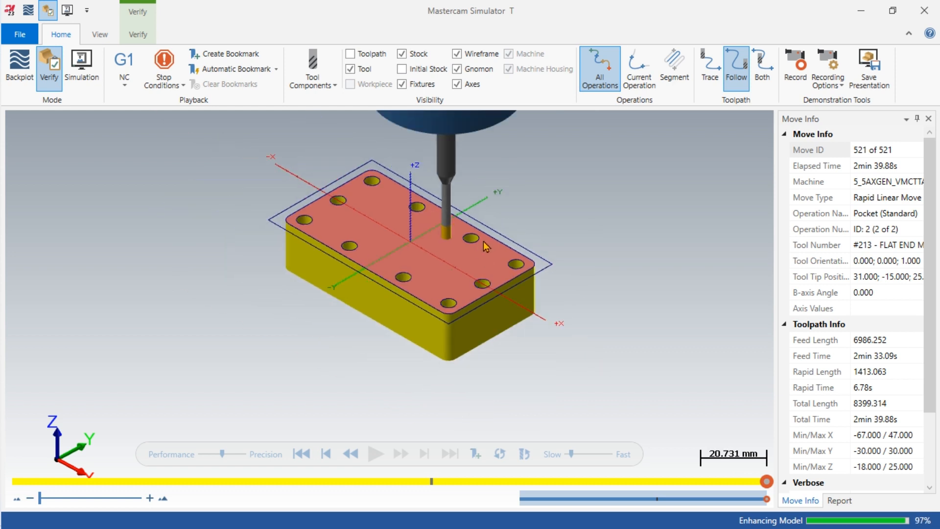
pyautogui.scroll(1, 484, 242)
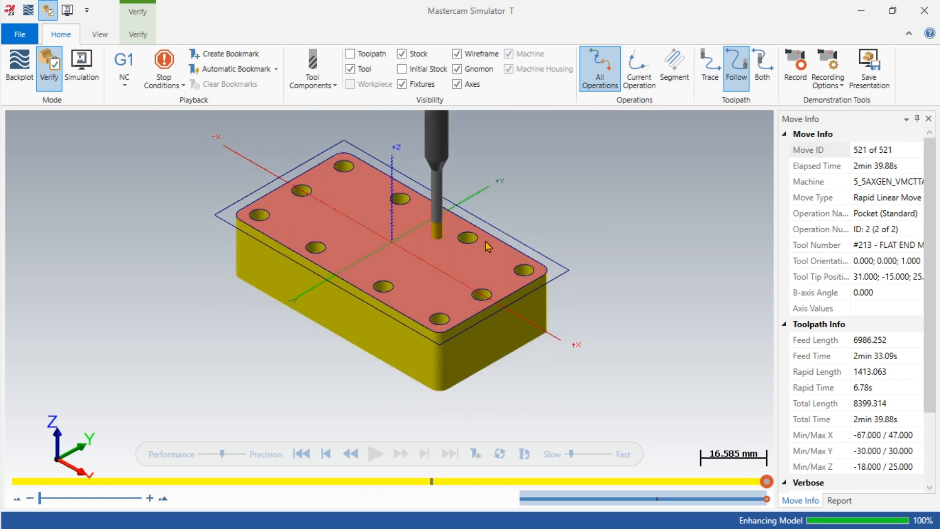
pyautogui.click(924, 10)
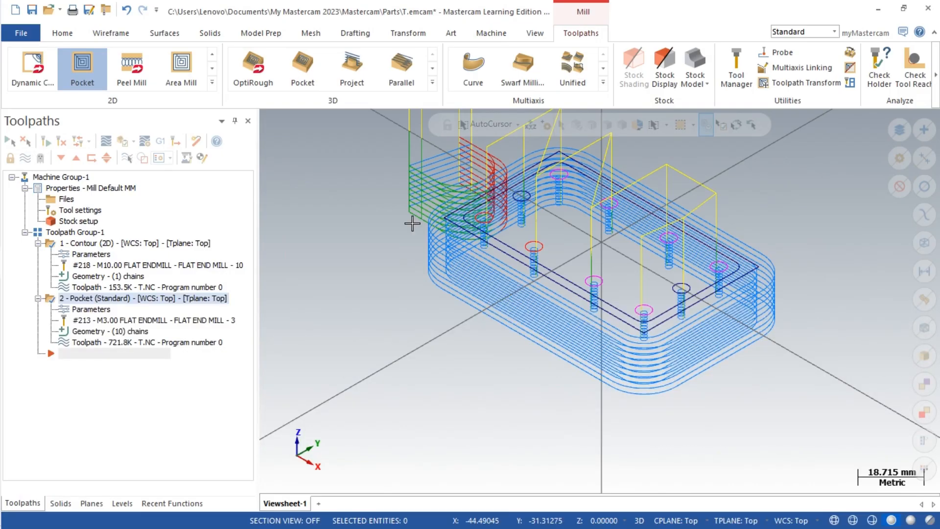
# Step: Check the contour and hole depth dimensions in the POCKET 46.JPG drawing
pyautogui.moveTo(3, 436)
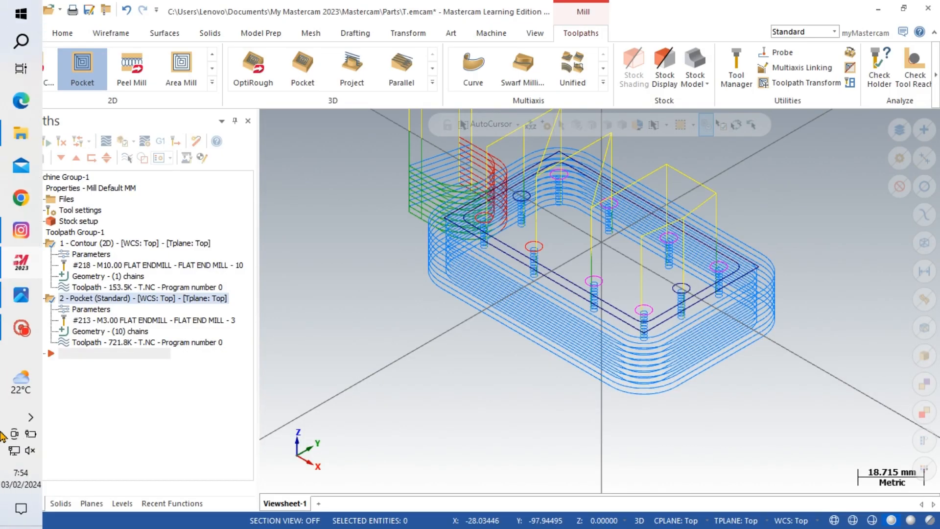
pyautogui.click(20, 296)
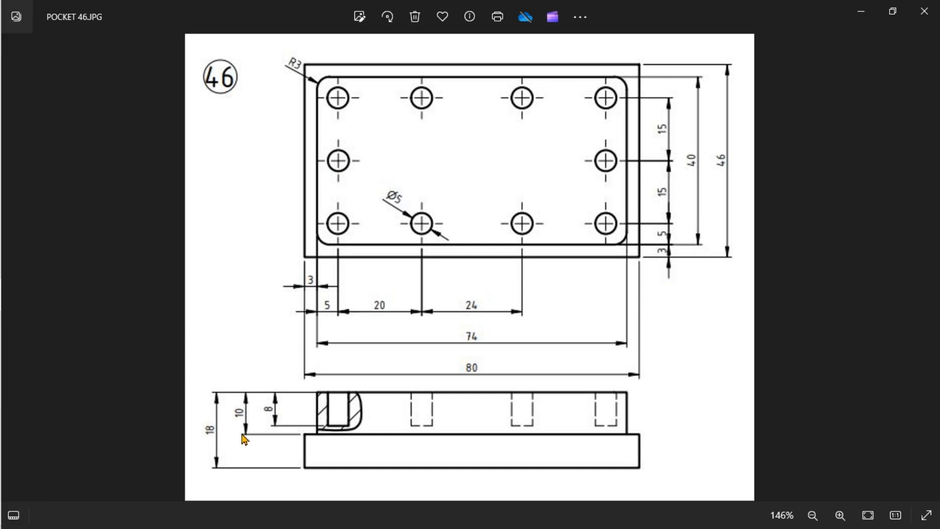
pyautogui.click(871, 19)
# Step: Set the absolute depth to -10 mm for the contour toolpath and -8 mm for the pocket toolpath
pyautogui.click(96, 259)
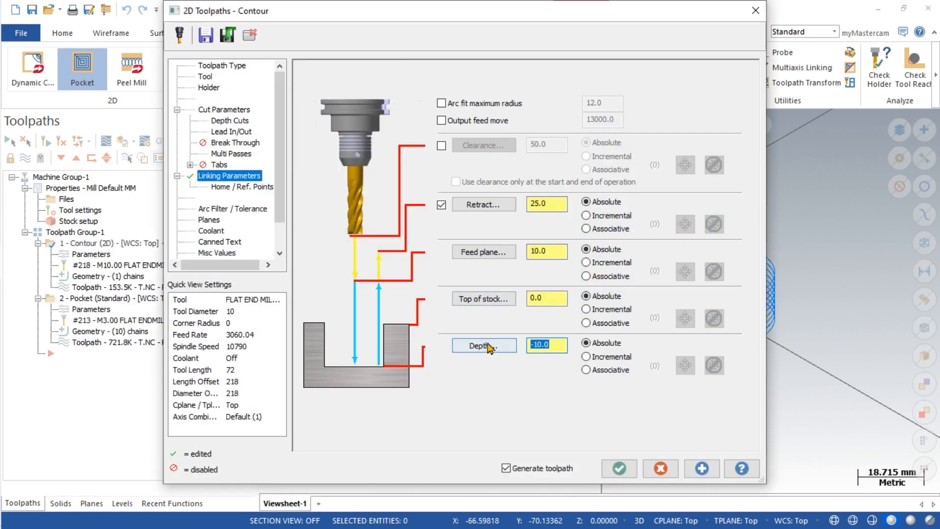
pyautogui.click(619, 468)
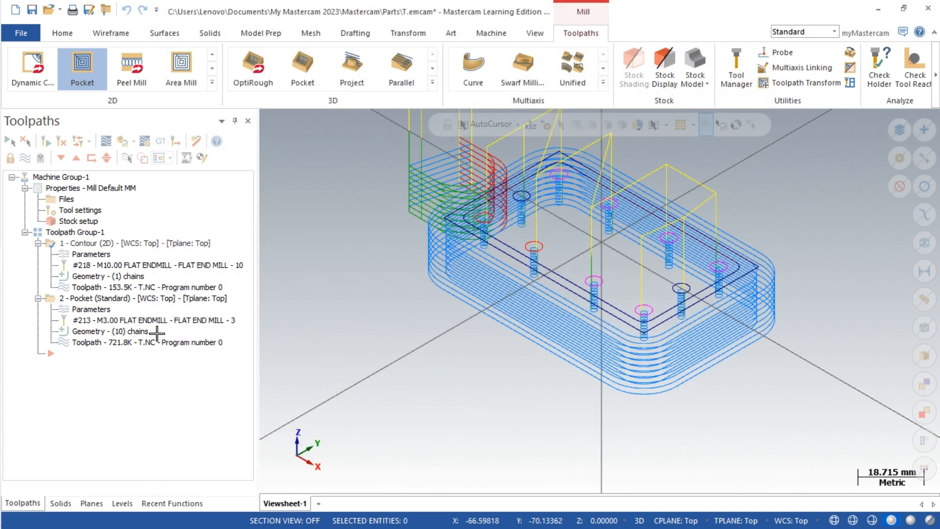
pyautogui.click(95, 310)
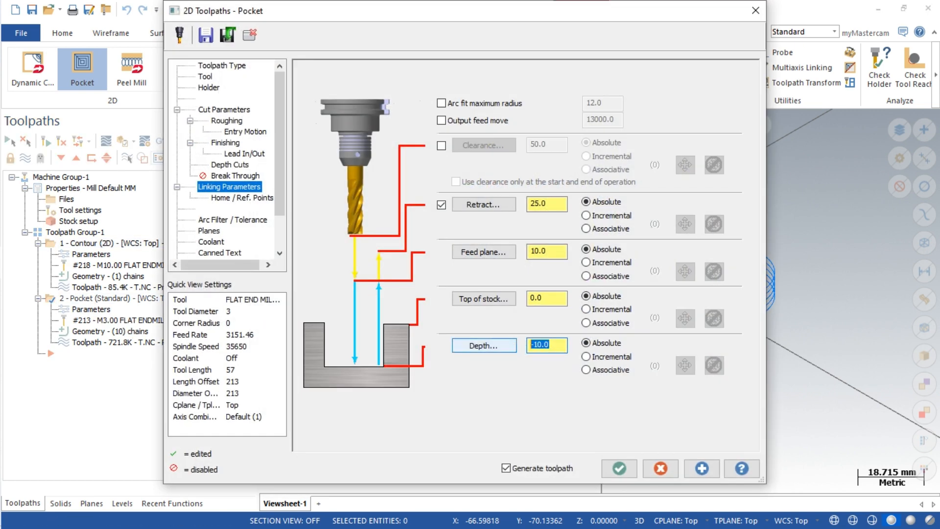
pyautogui.write('-8')
pyautogui.click(619, 468)
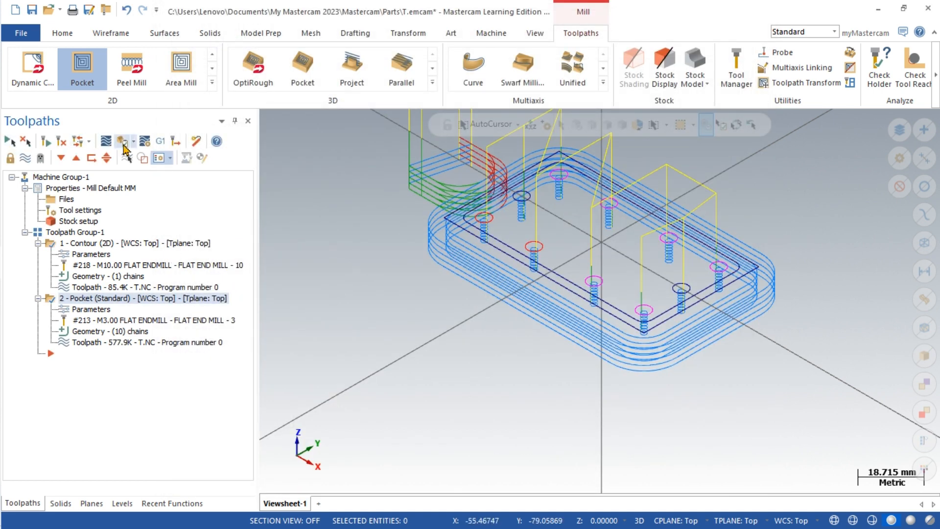
# Step: Simulate the contour and pocket toolpaths again in Verify with the corrected depths
pyautogui.click(123, 143)
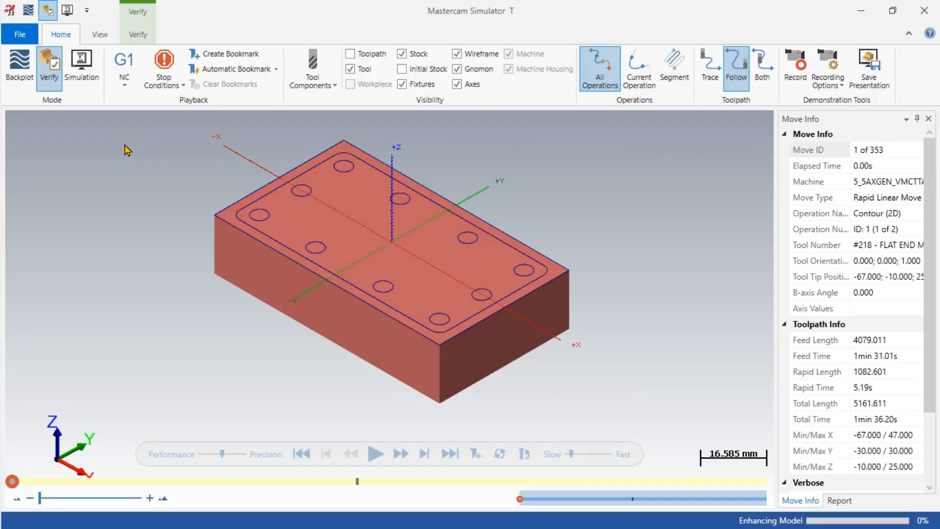
pyautogui.click(375, 454)
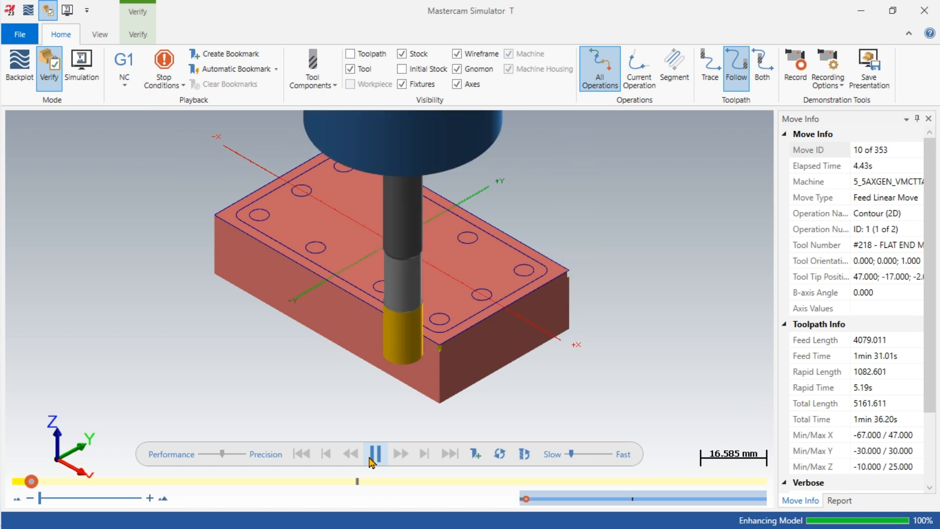